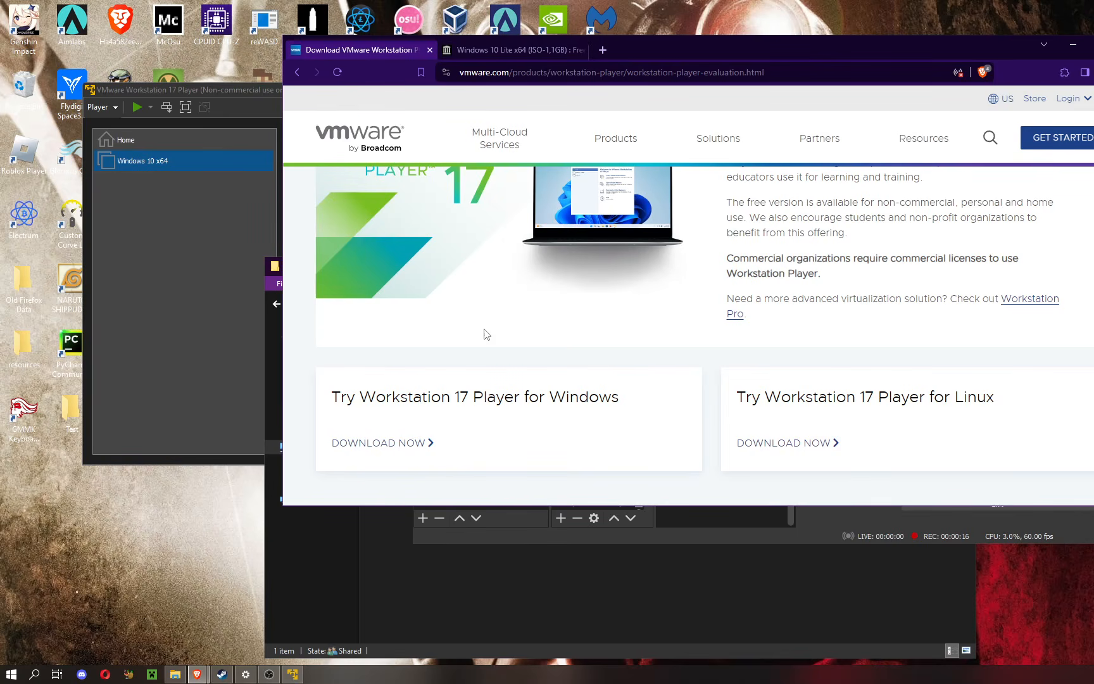
# Step: Open the Downloads folder in File Explorer and launch the VMware-player-full-17.5.0-22583795.exe installer
pyautogui.click(175, 674)
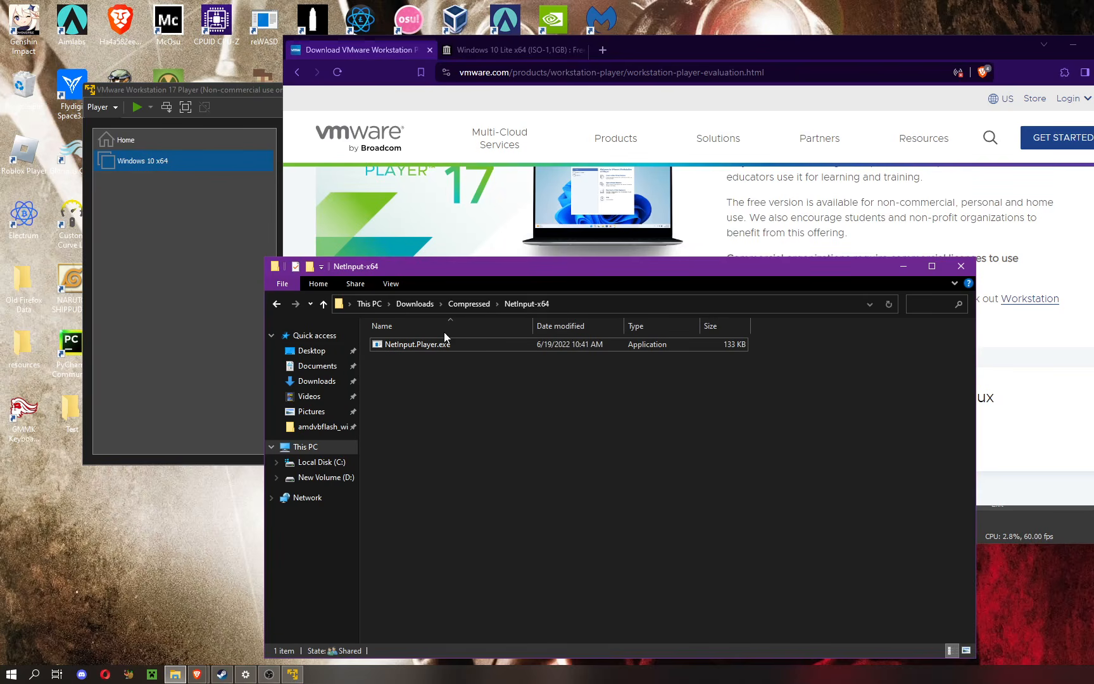
pyautogui.click(311, 386)
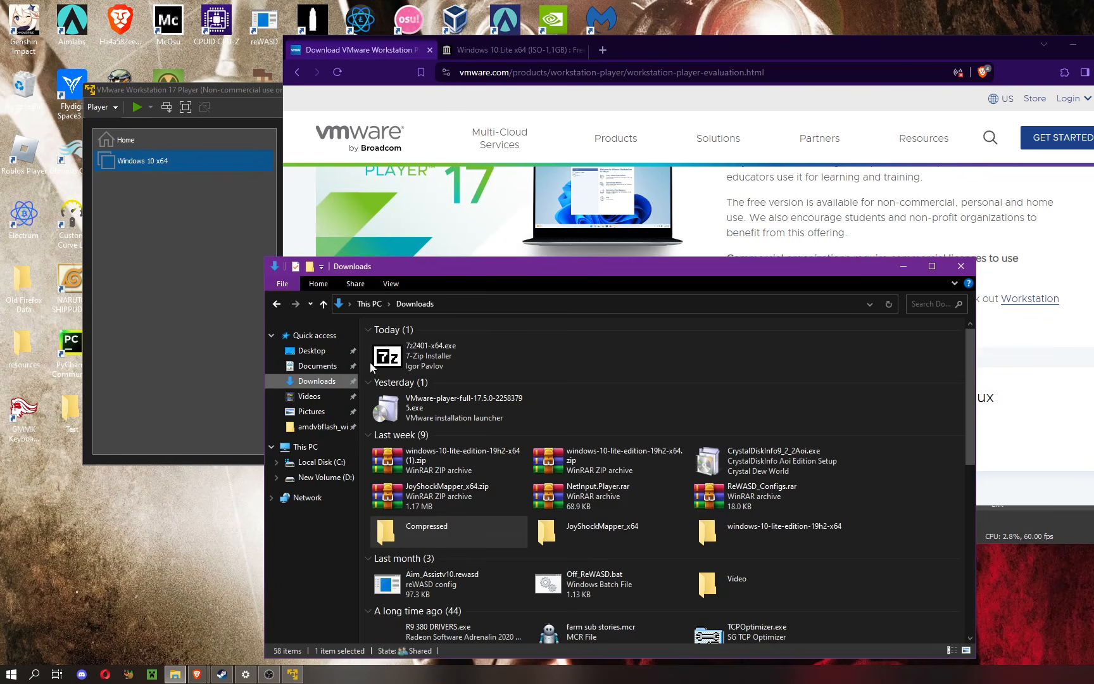
pyautogui.doubleClick(445, 408)
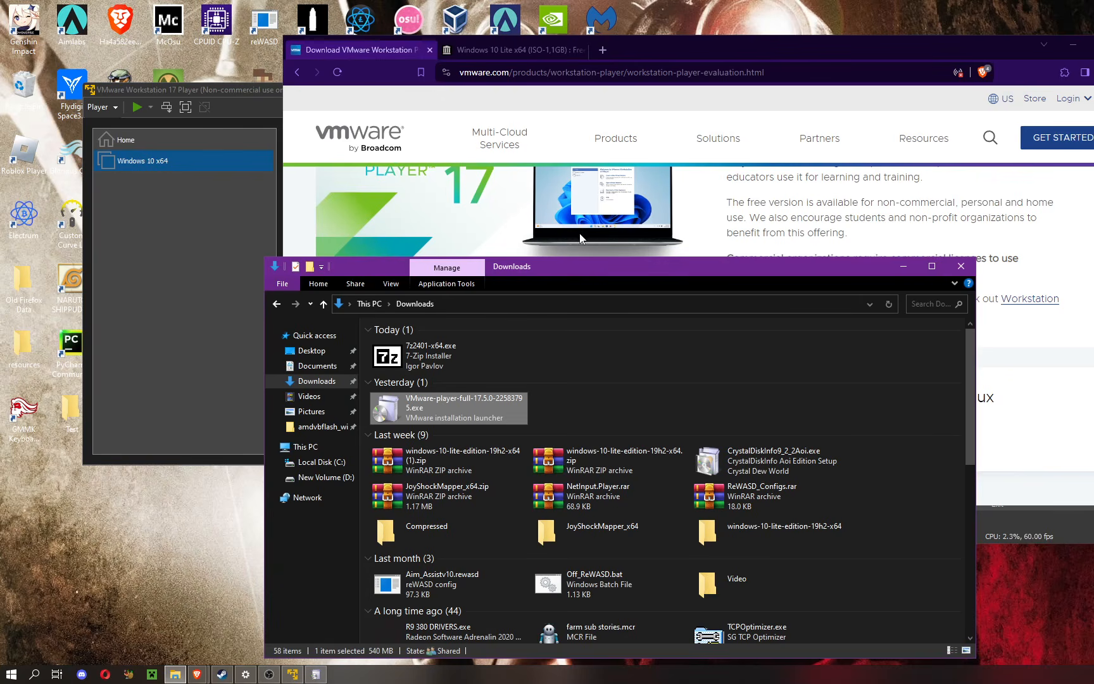
pyautogui.click(599, 233)
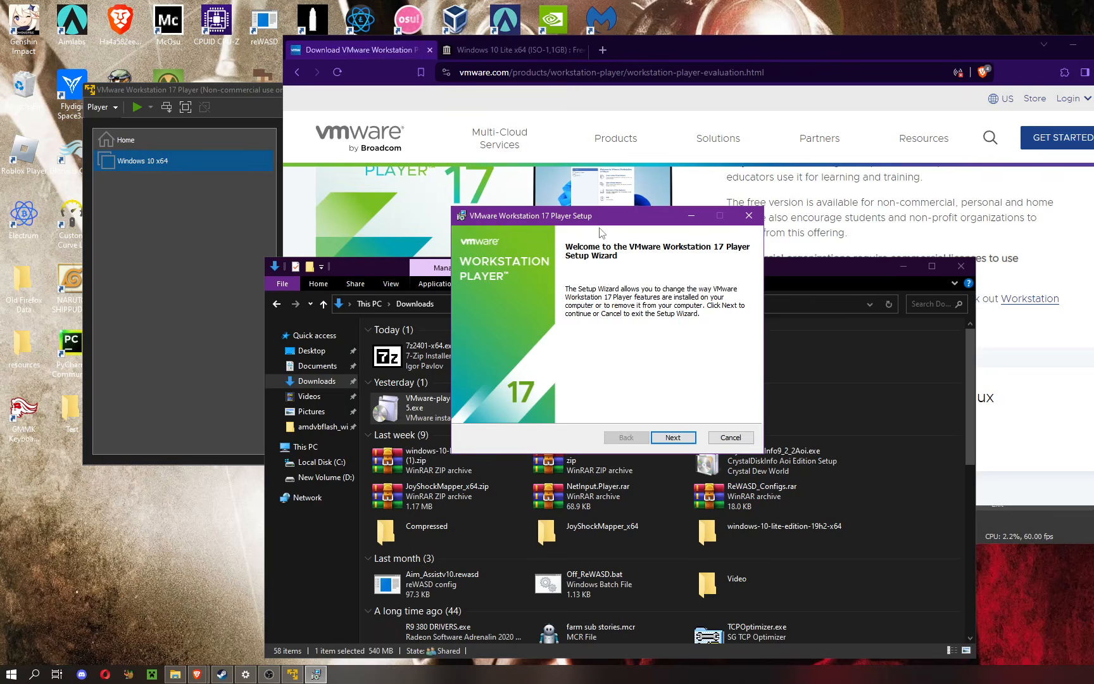
# Step: Try to proceed past the setup wizard's welcome page, and close the running VMware Workstation 17 Player that blocks it
pyautogui.click(656, 435)
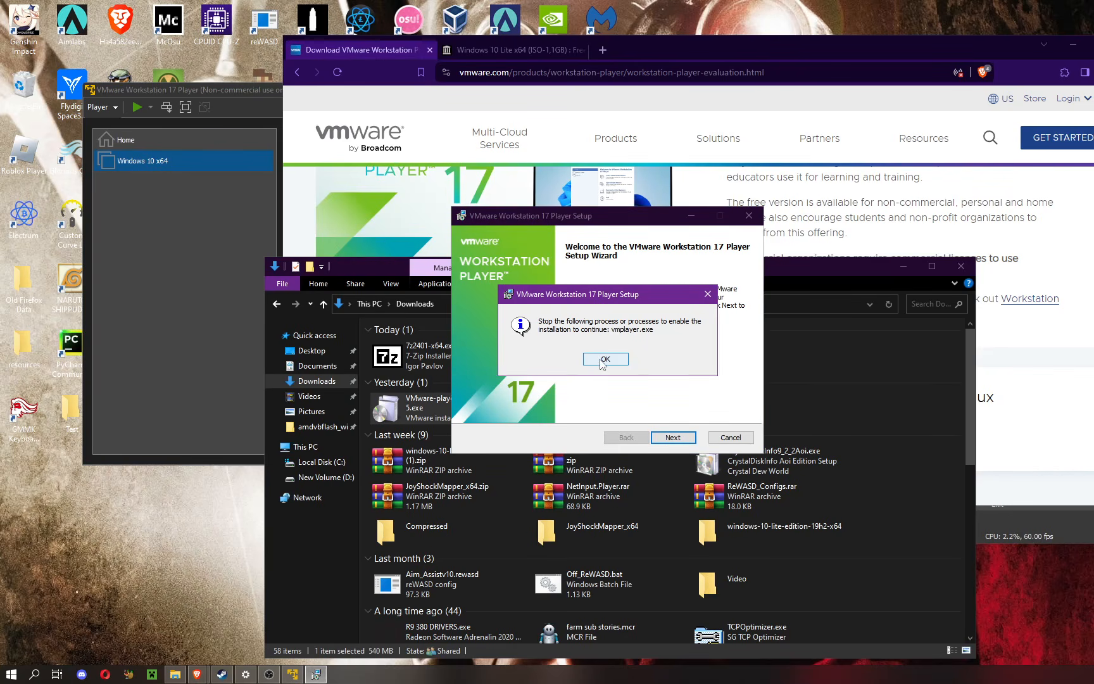
pyautogui.click(604, 359)
pyautogui.click(675, 436)
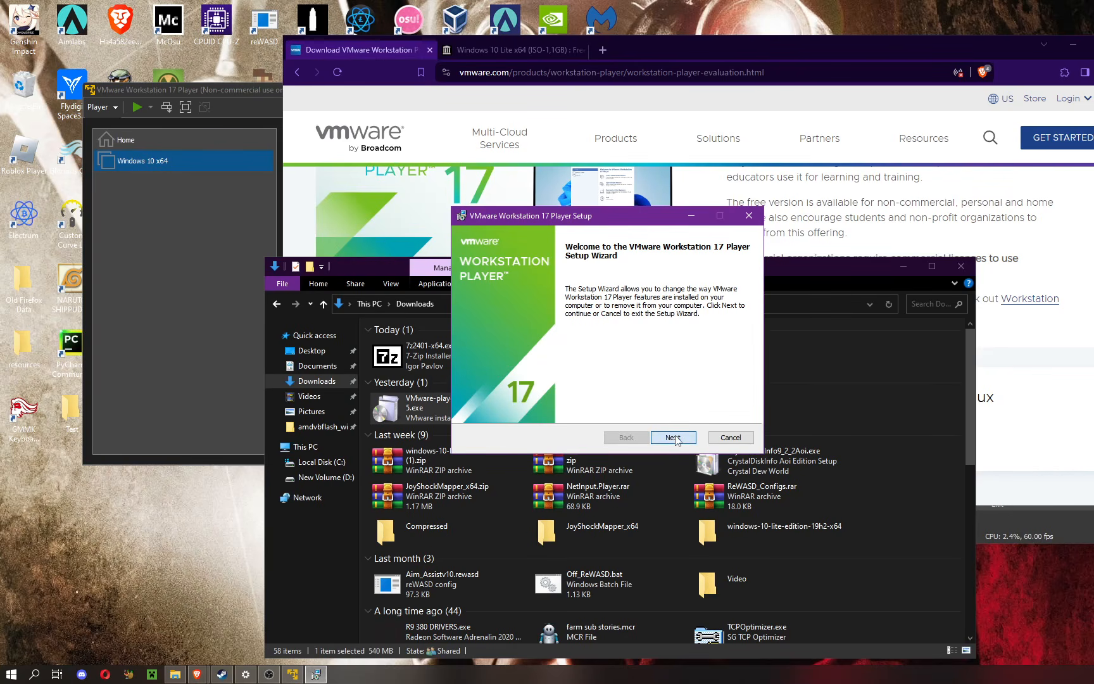
pyautogui.click(615, 365)
pyautogui.click(262, 101)
pyautogui.click(529, 93)
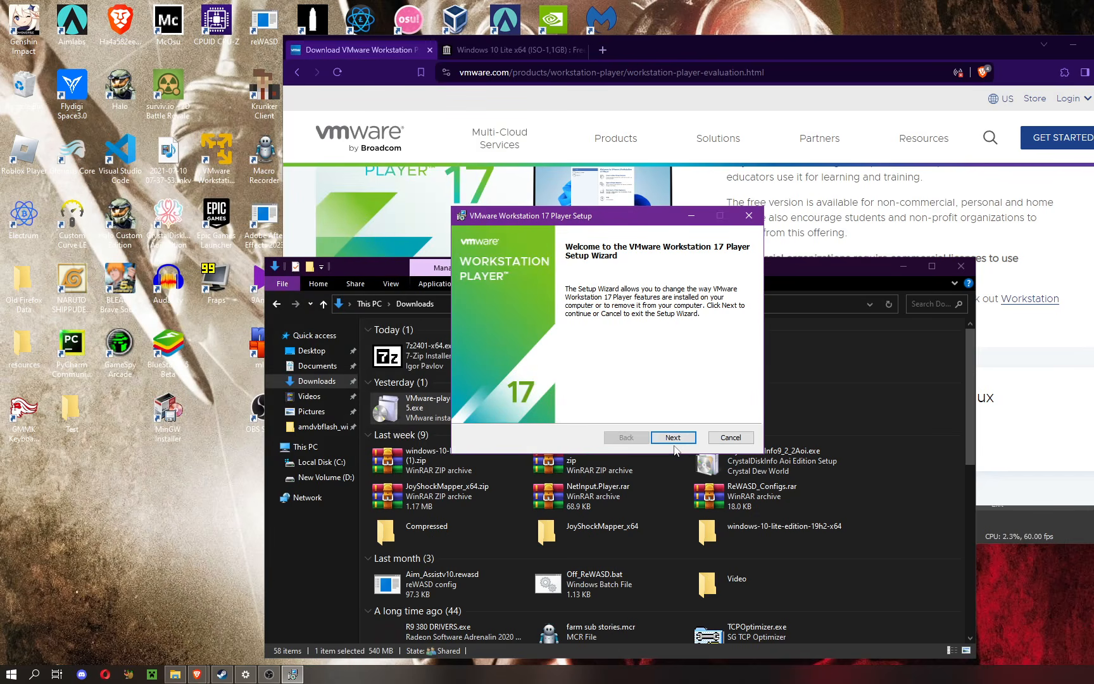
# Step: Go through the setup wizard's Change operation as far as Custom Setup, leaving automatic WHP installation off, and cancel the installation
pyautogui.click(673, 436)
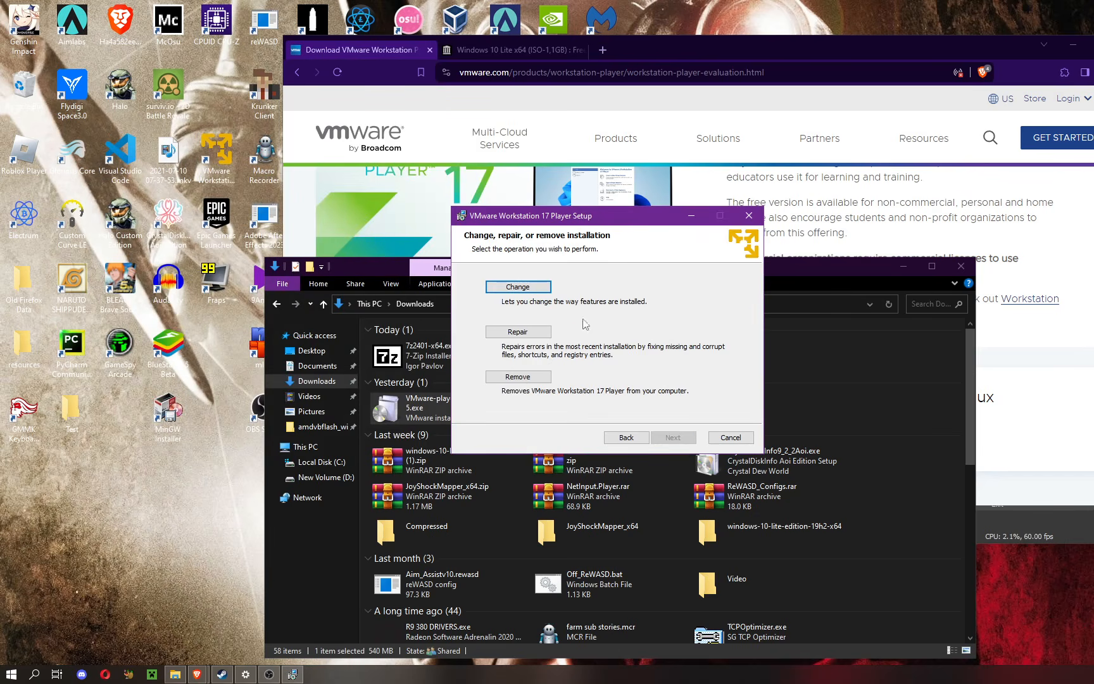
pyautogui.click(510, 286)
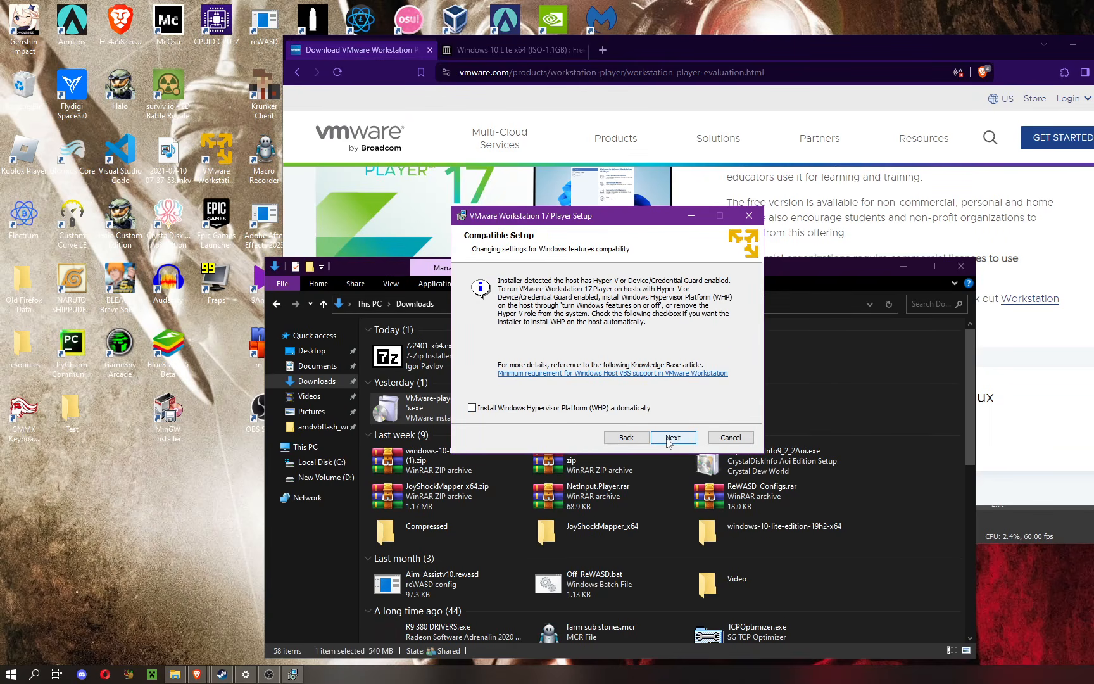
pyautogui.click(668, 441)
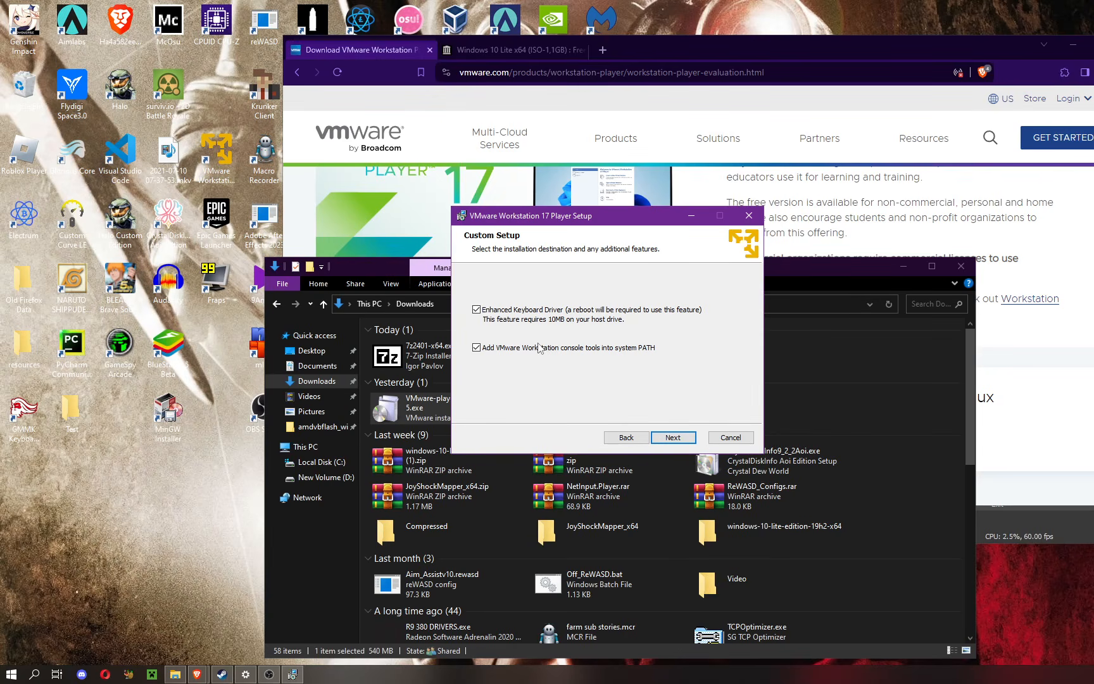
pyautogui.click(748, 216)
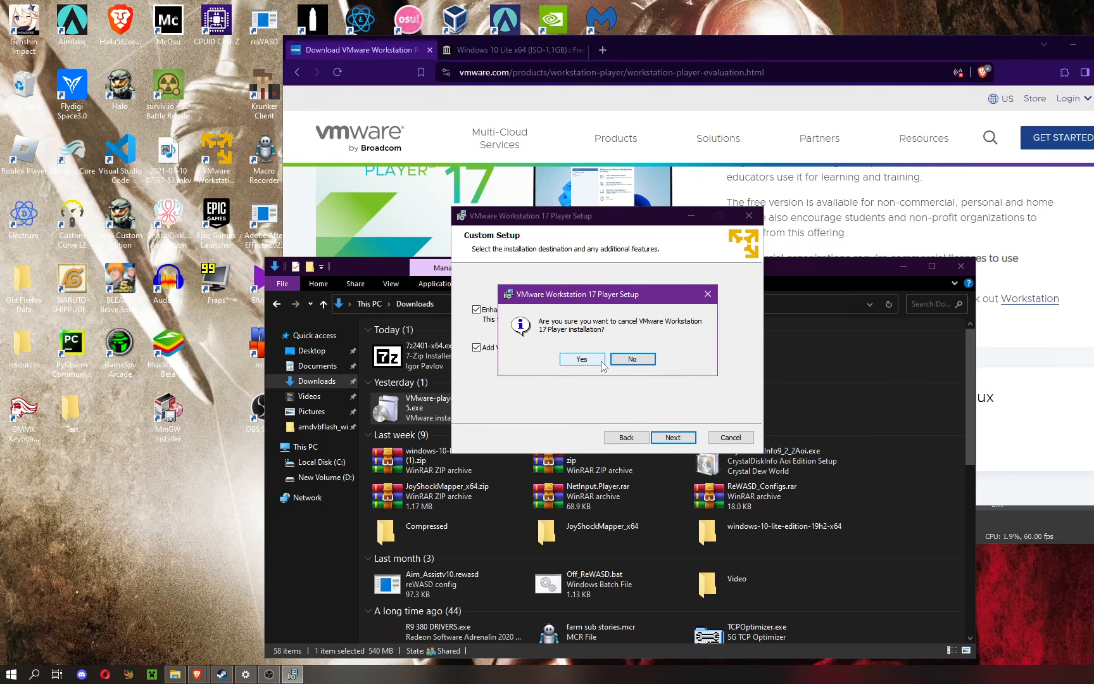
pyautogui.click(581, 360)
pyautogui.click(730, 437)
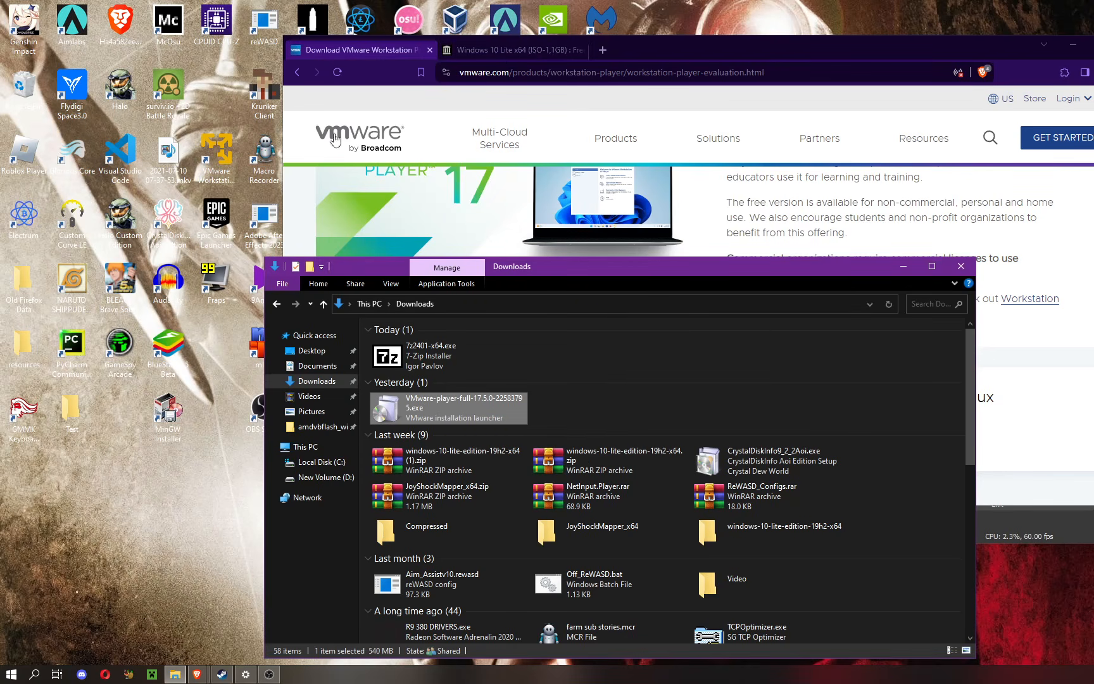
# Step: Review the archive.org page for Windows 10 Lite x64 (ISO-1,1GB) down to its download options
pyautogui.click(515, 56)
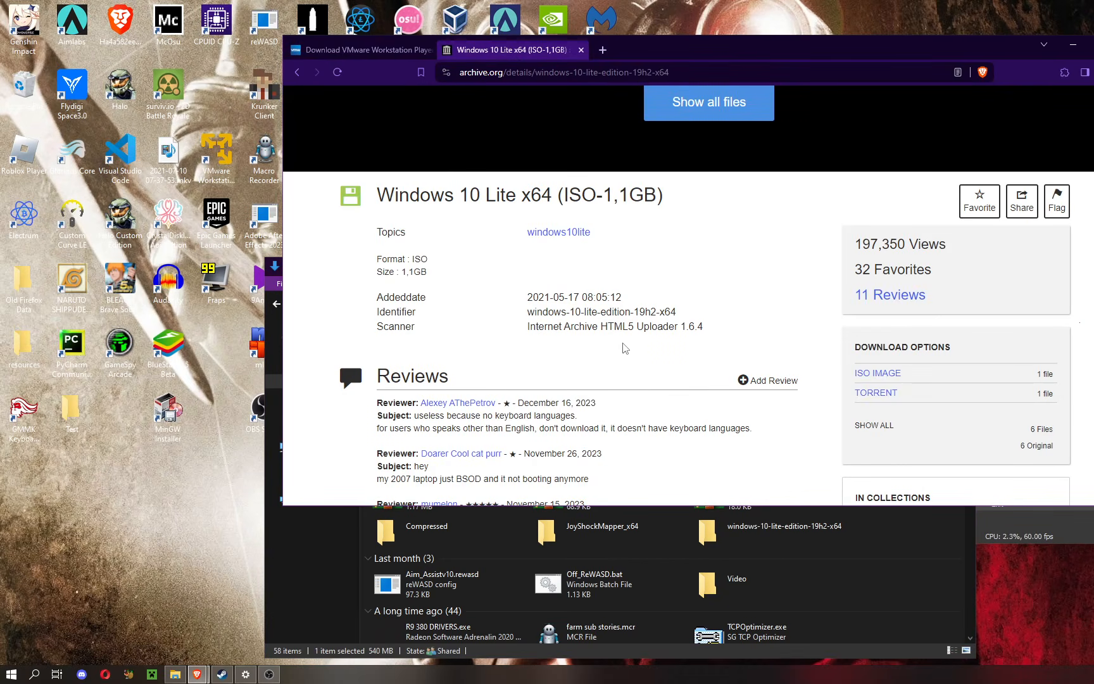
pyautogui.scroll(3, 573, 371)
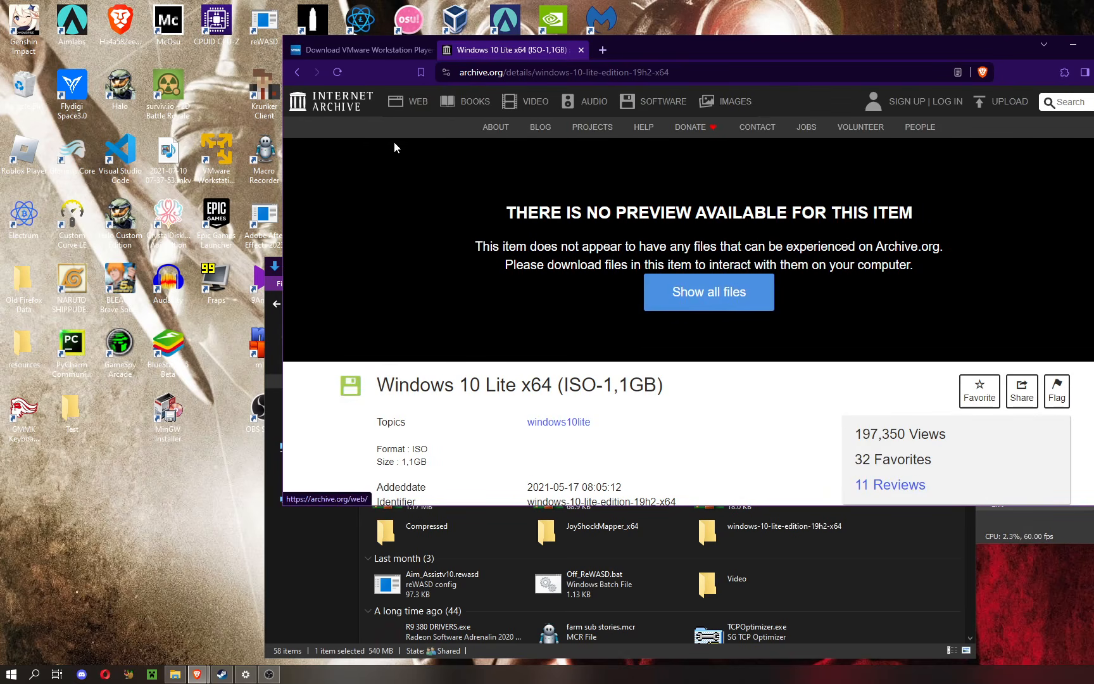
pyautogui.scroll(-3, 450, 305)
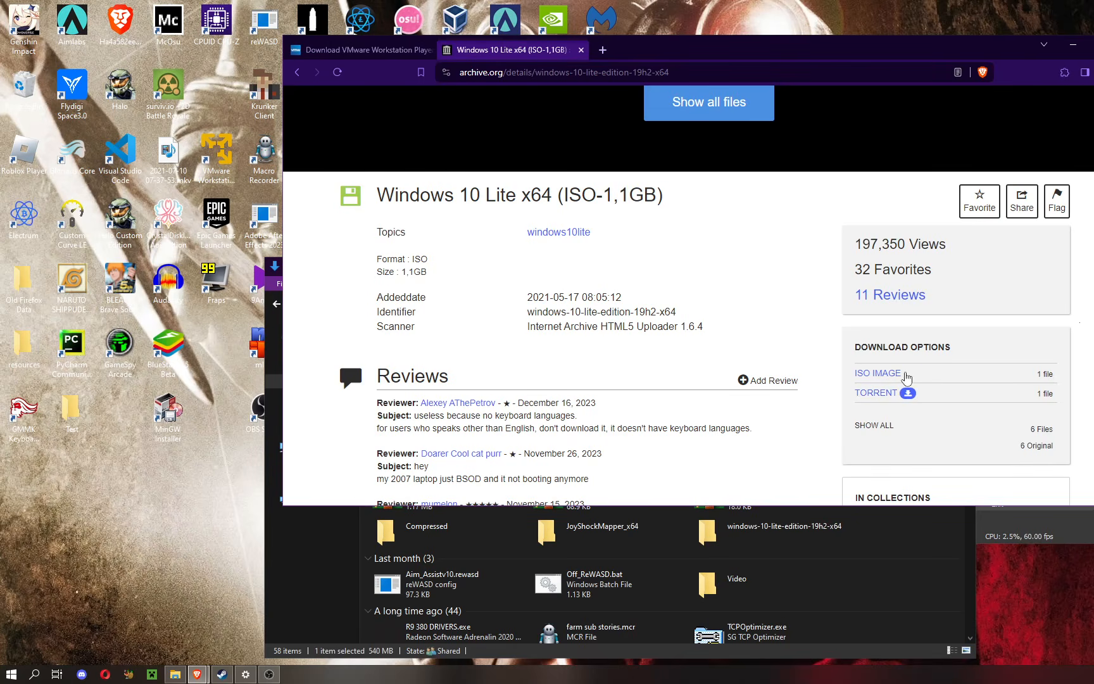
# Step: Launch VMware Workstation 17 Player and start a new virtual machine using the Windows 10 Lite ISO from Downloads as installer image
pyautogui.doubleClick(221, 168)
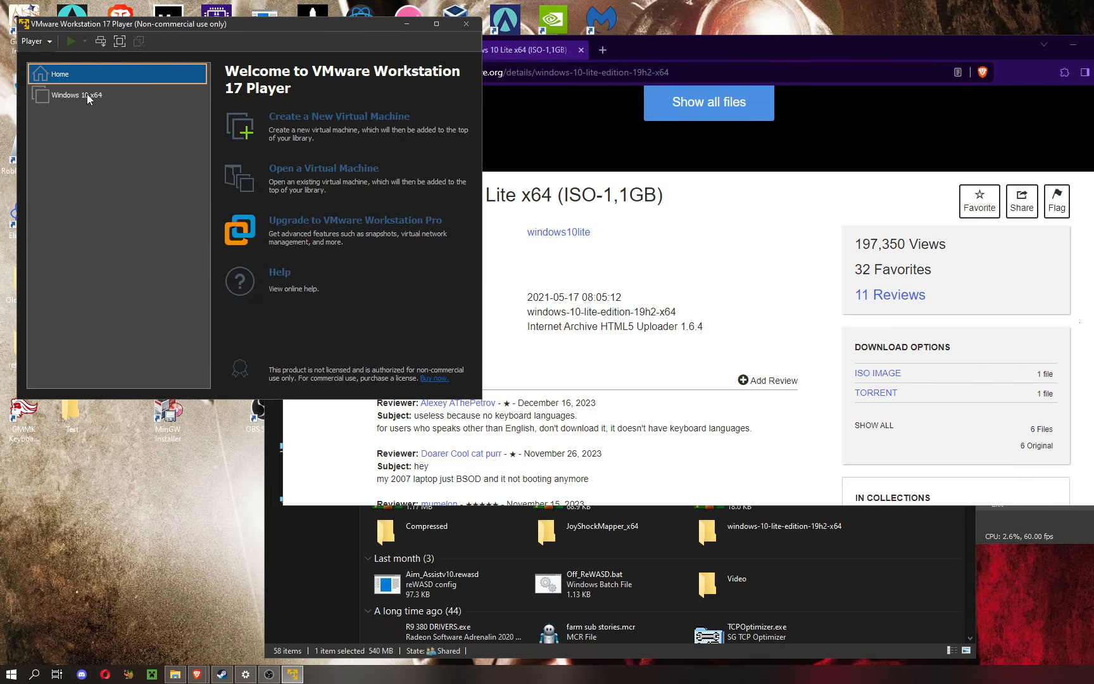
pyautogui.click(308, 130)
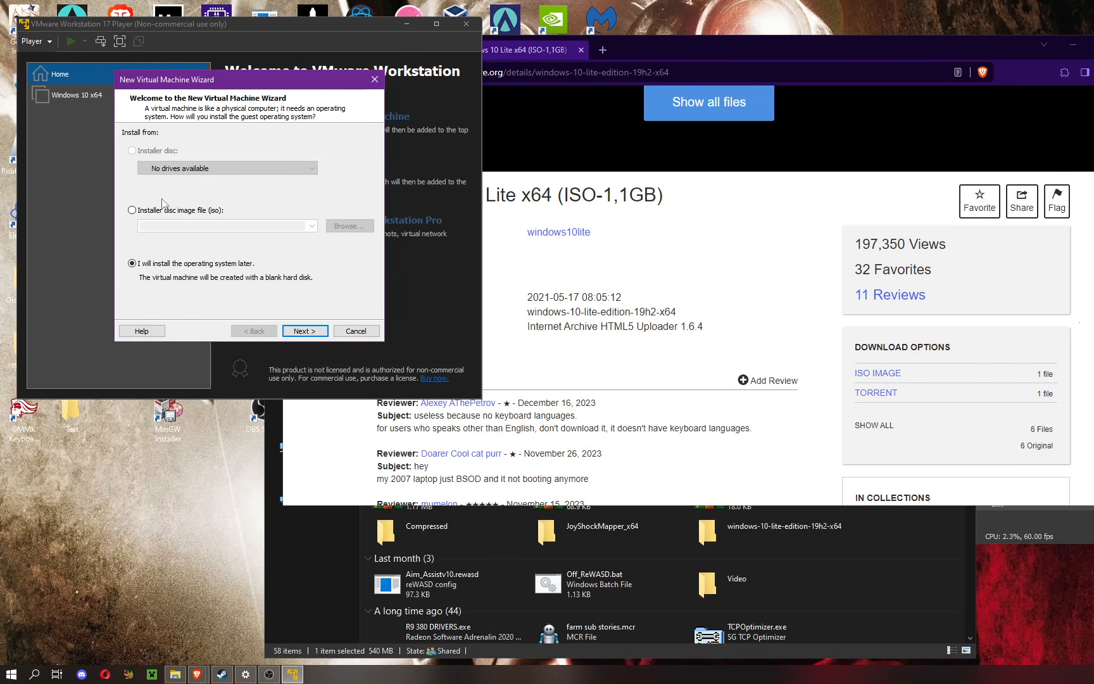
pyautogui.click(208, 211)
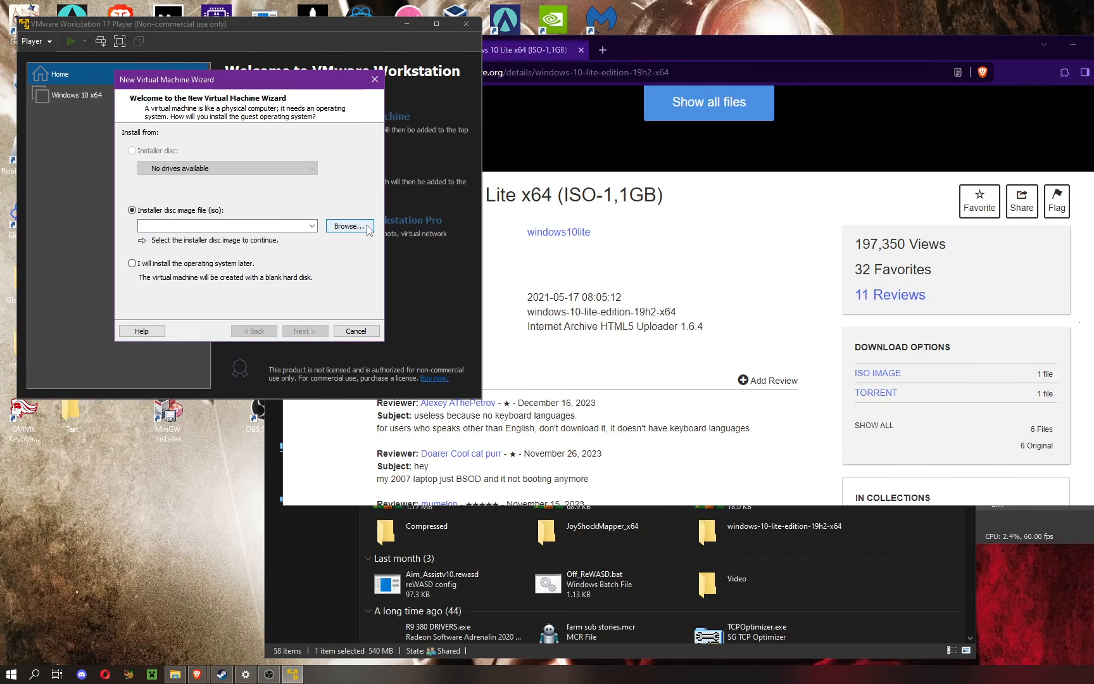
pyautogui.click(349, 226)
pyautogui.doubleClick(283, 179)
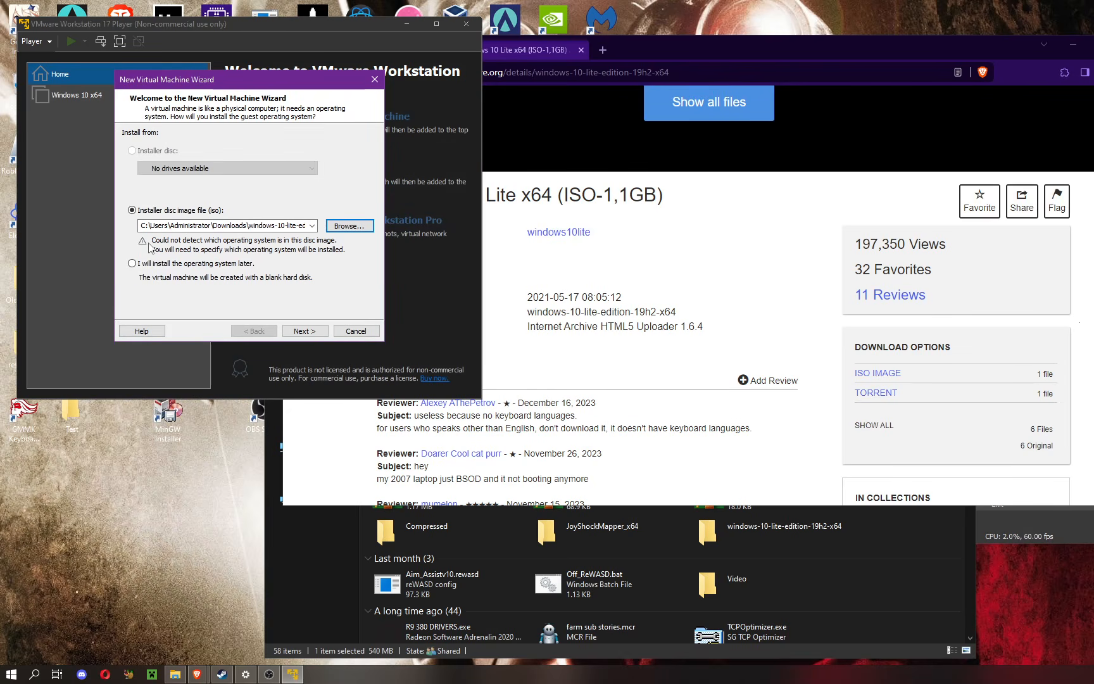
# Step: Accept Microsoft Windows, version Windows 10 x64, and the default name and location, and cancel the wizard at the disk capacity page
pyautogui.click(304, 330)
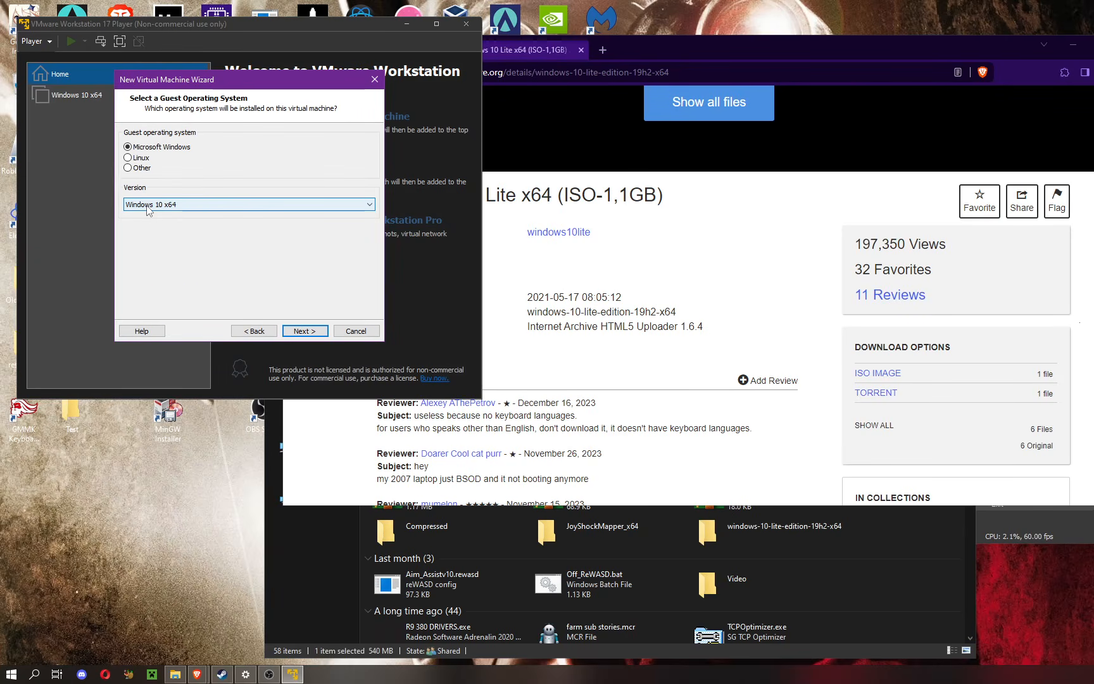
pyautogui.click(321, 332)
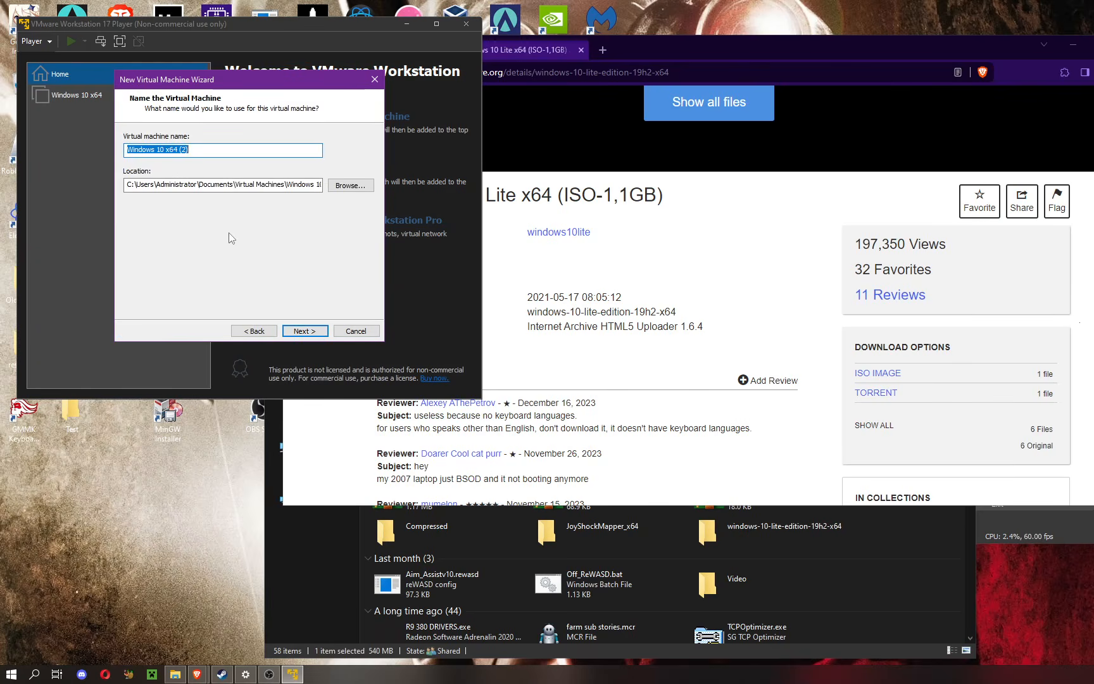
pyautogui.click(298, 331)
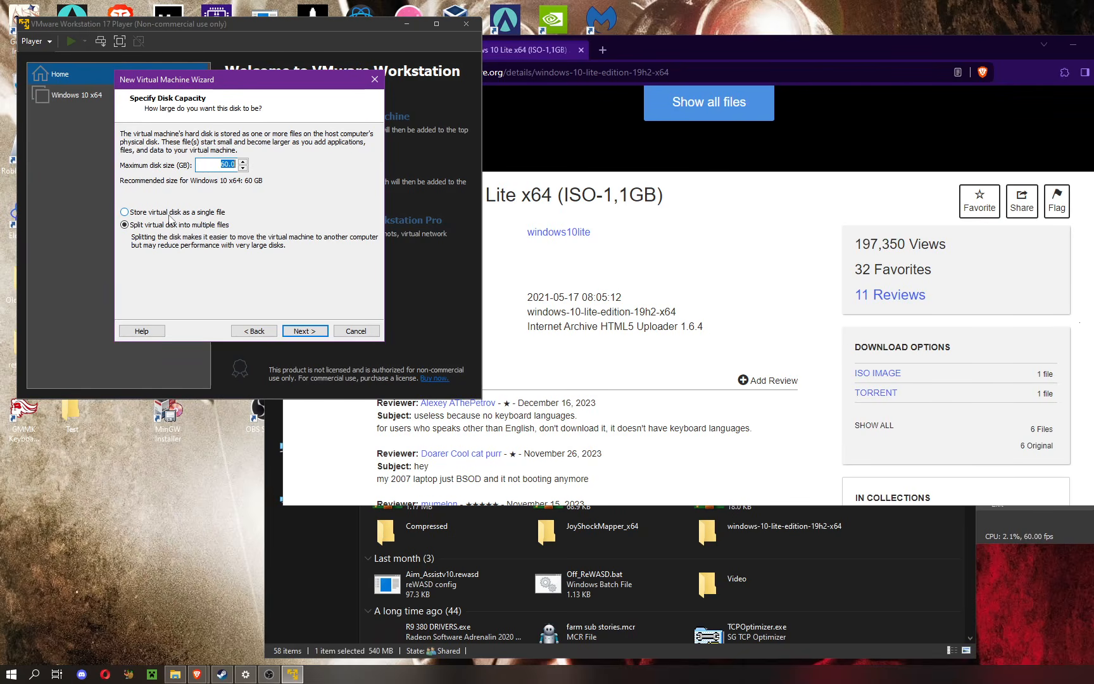
pyautogui.click(357, 331)
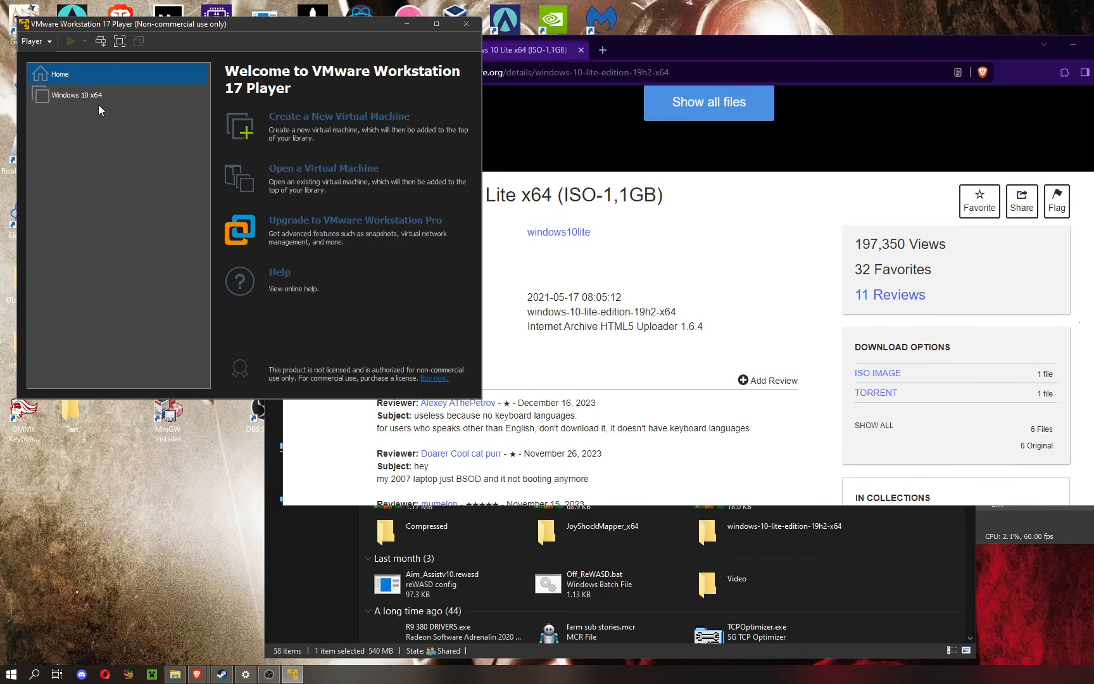
# Step: Open the settings of the existing Windows 10 x64 virtual machine and examine its memory, processor and USB controller configuration
pyautogui.rightClick(94, 98)
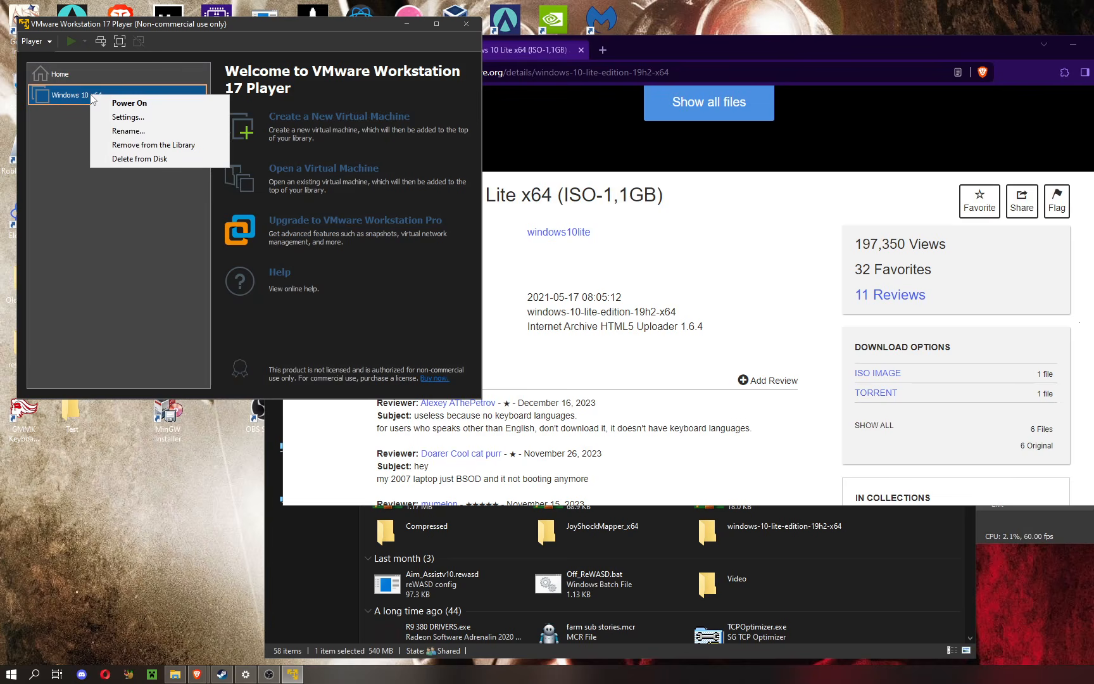
pyautogui.click(151, 119)
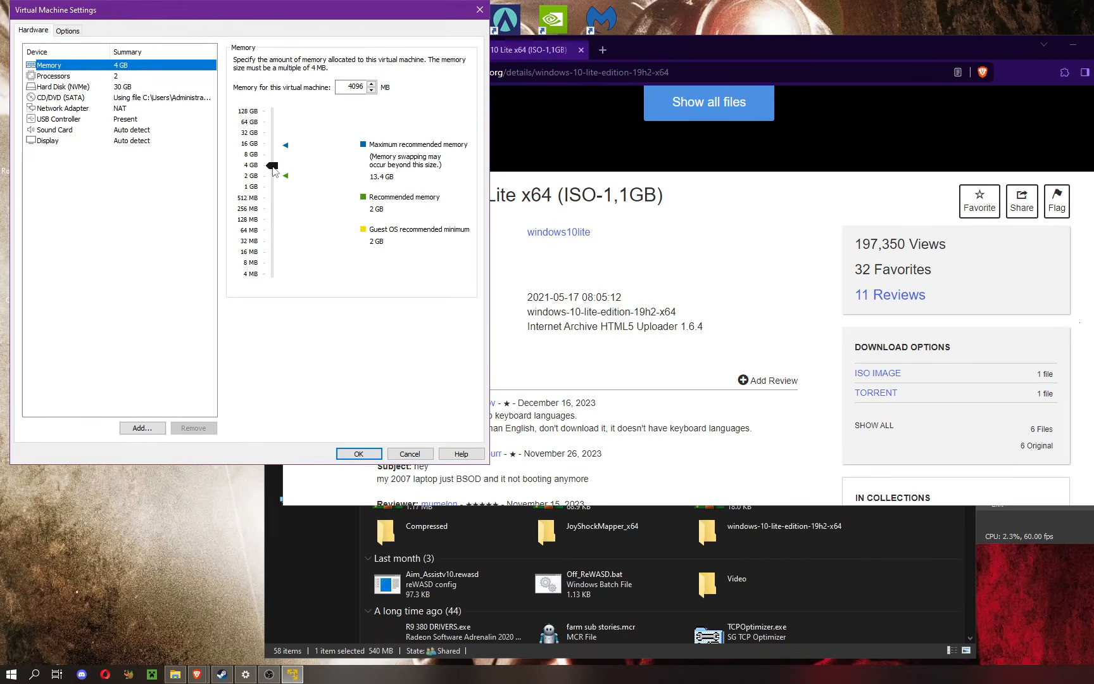
pyautogui.click(108, 76)
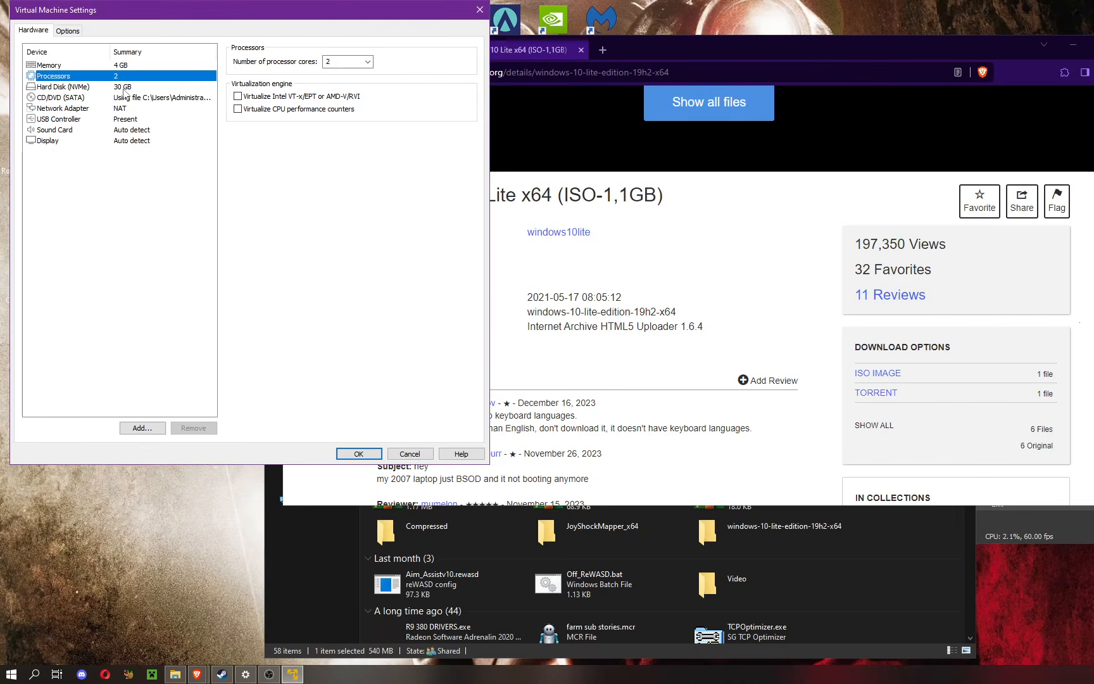
pyautogui.click(109, 120)
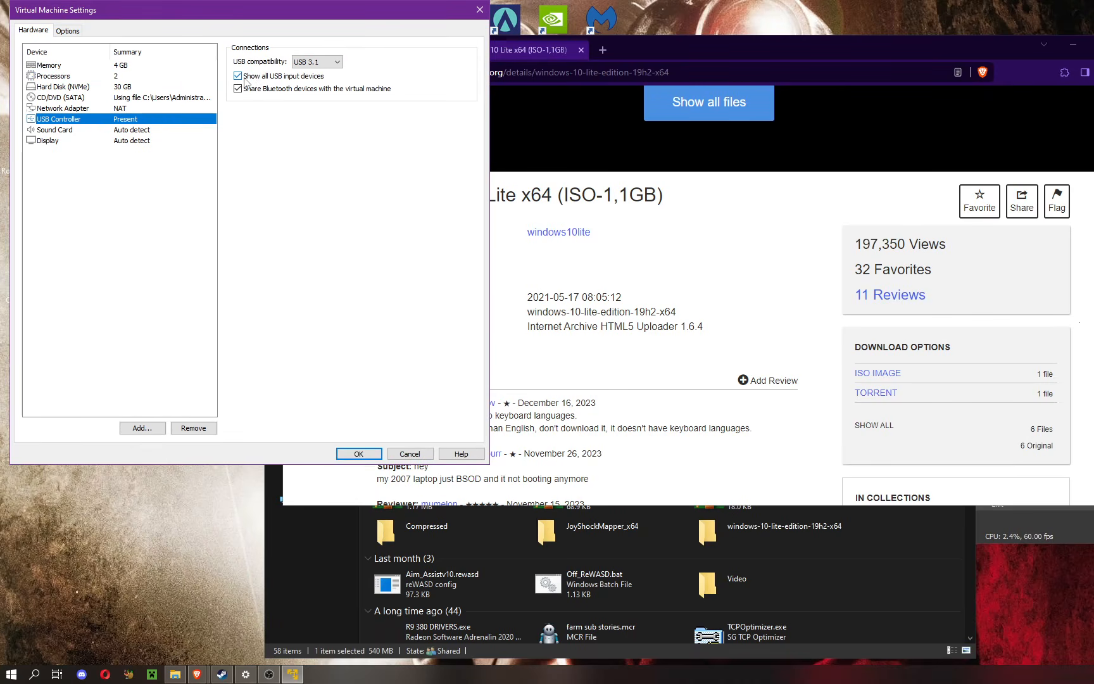
# Step: Examine the virtual machine's General, Power, Shared Folders, Access Control, VMware Tools, Unity and Autologin options
pyautogui.click(68, 30)
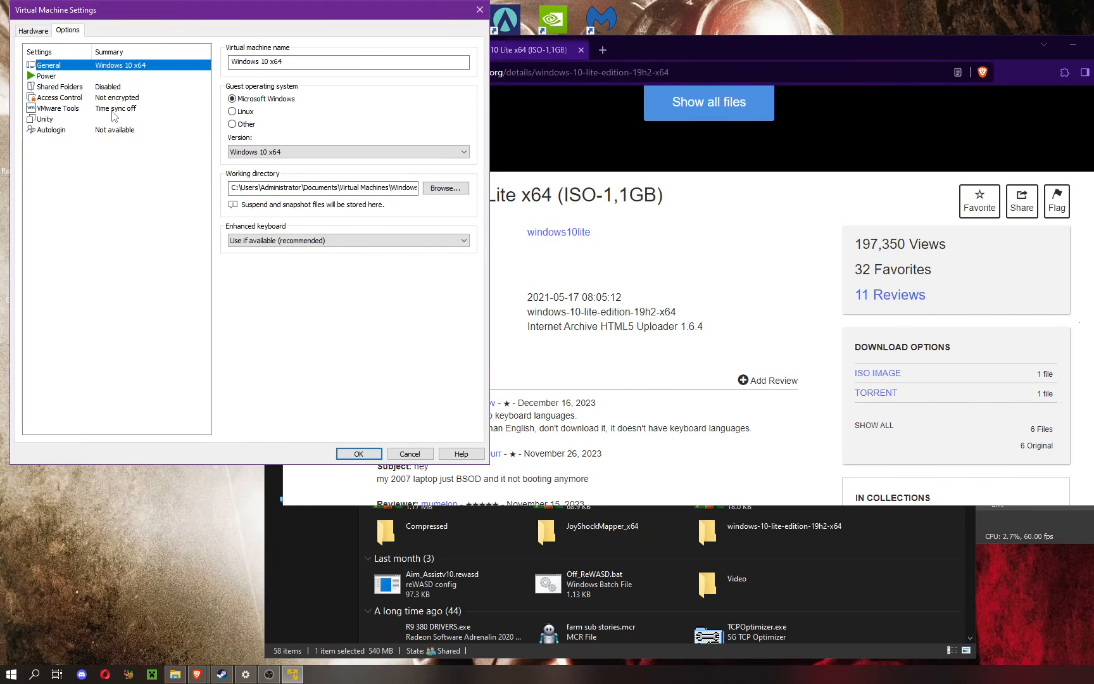
pyautogui.click(47, 121)
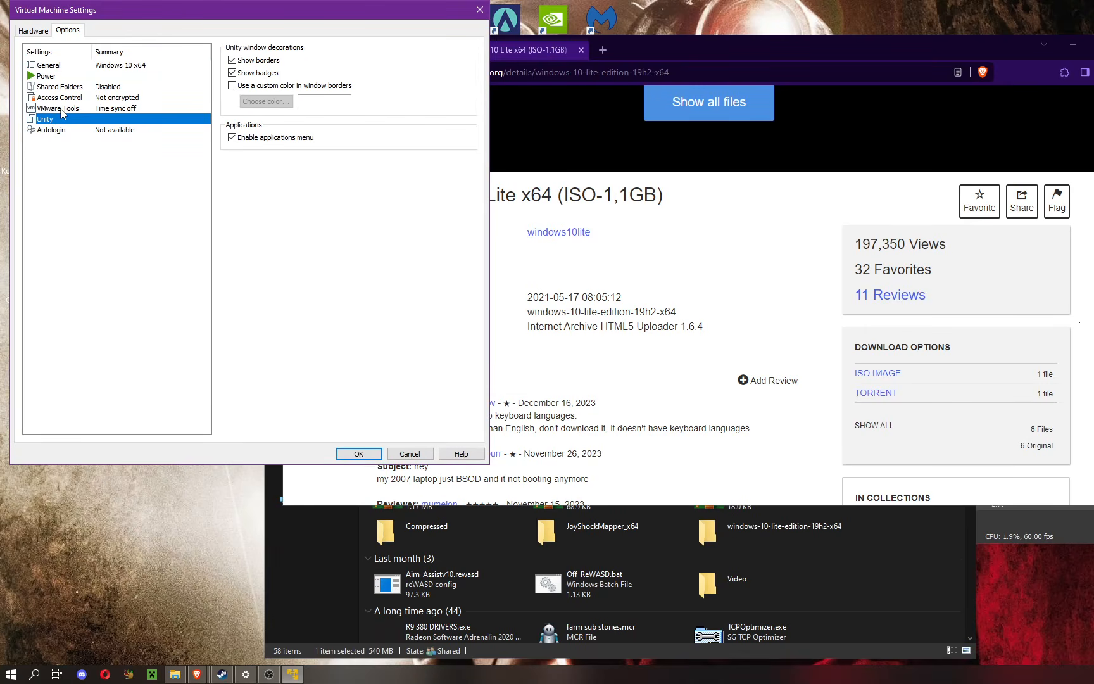
pyautogui.click(62, 109)
pyautogui.click(63, 97)
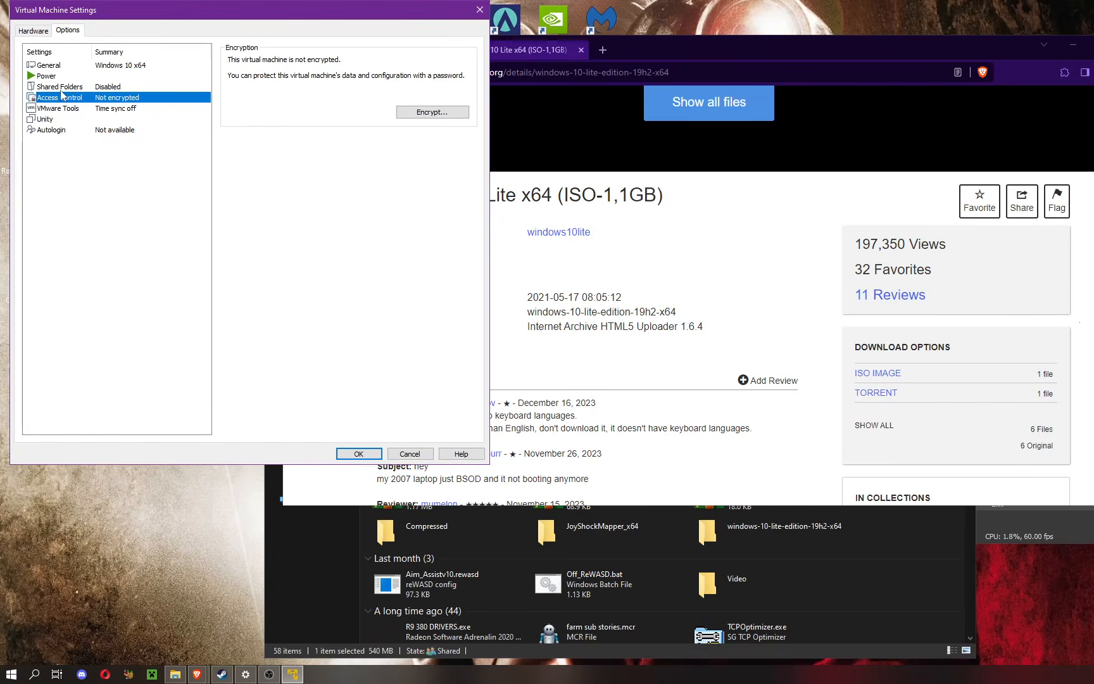
pyautogui.click(62, 87)
pyautogui.click(62, 78)
pyautogui.click(67, 109)
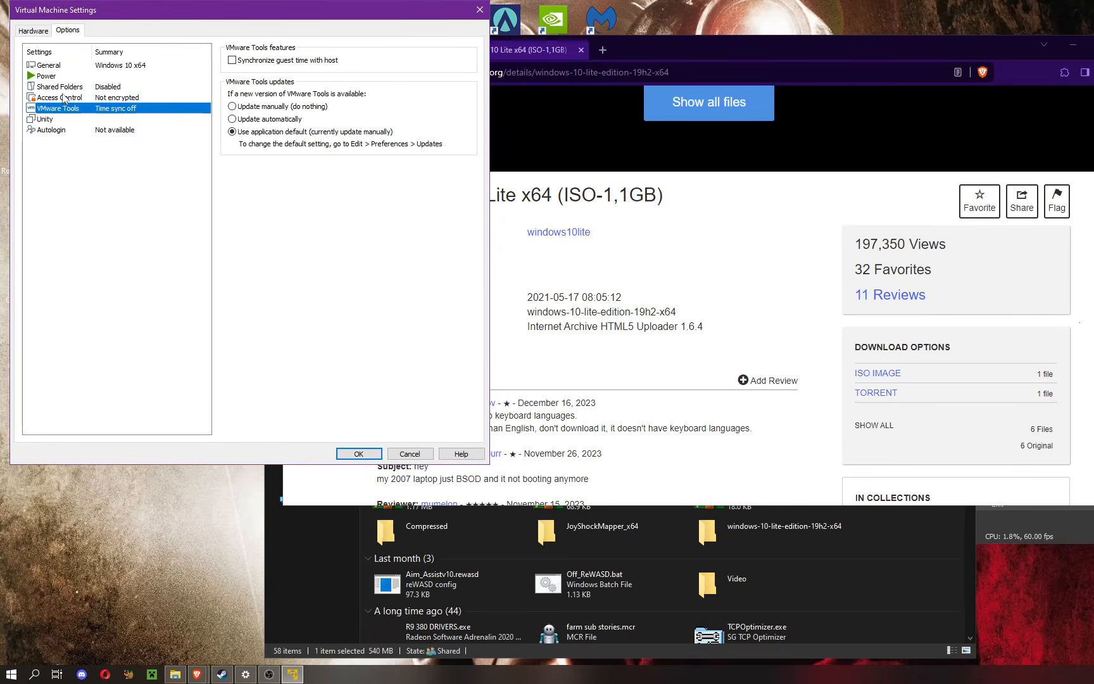
pyautogui.click(65, 98)
pyautogui.click(69, 131)
pyautogui.click(64, 110)
pyautogui.click(65, 122)
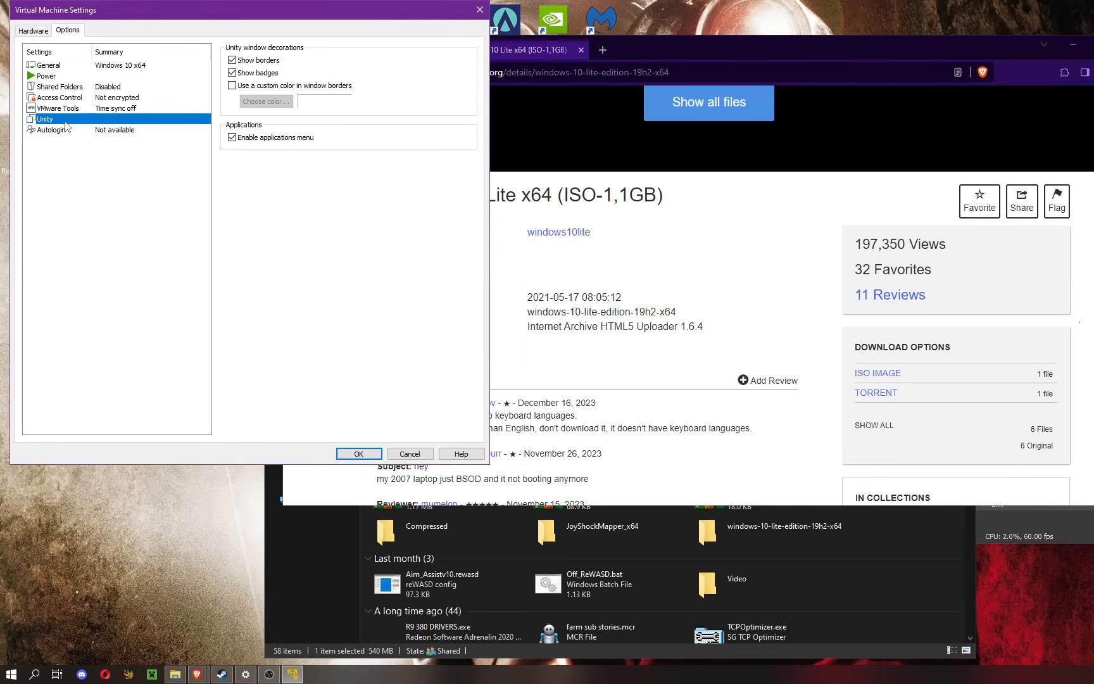
pyautogui.click(63, 99)
pyautogui.click(62, 87)
pyautogui.click(65, 76)
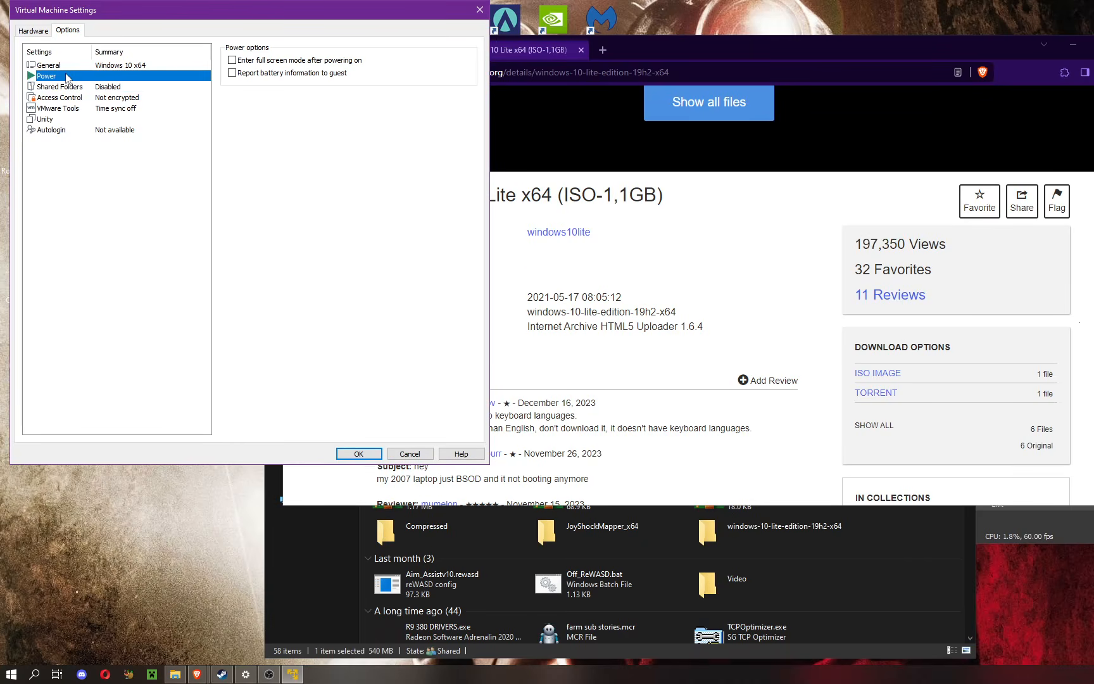
pyautogui.click(60, 65)
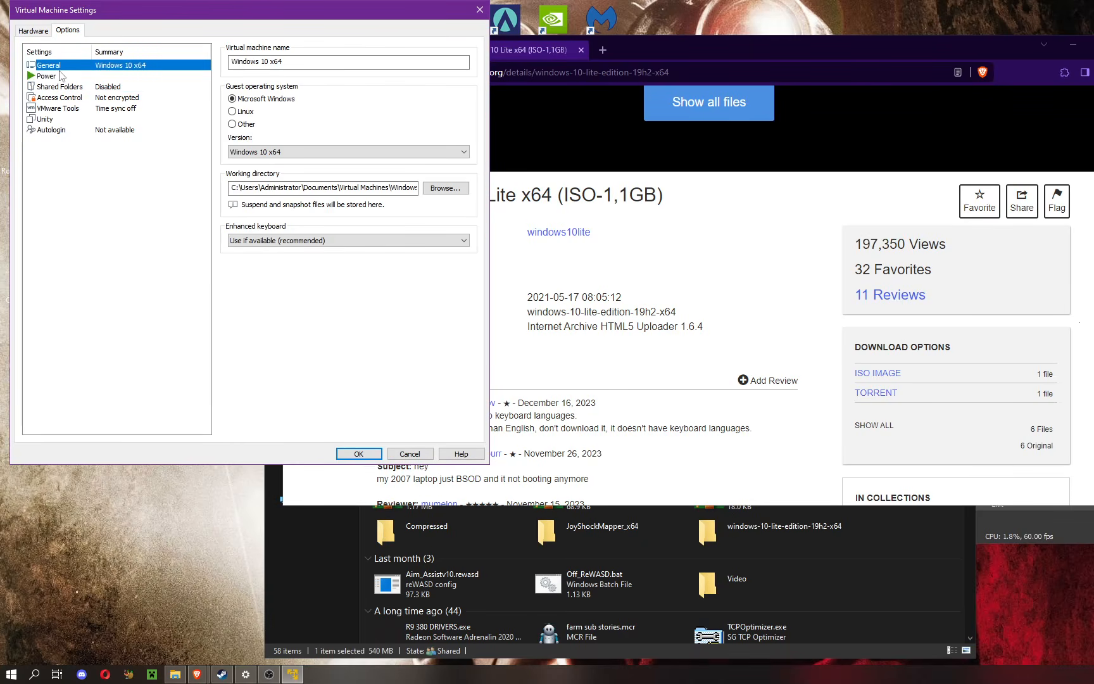
pyautogui.click(60, 119)
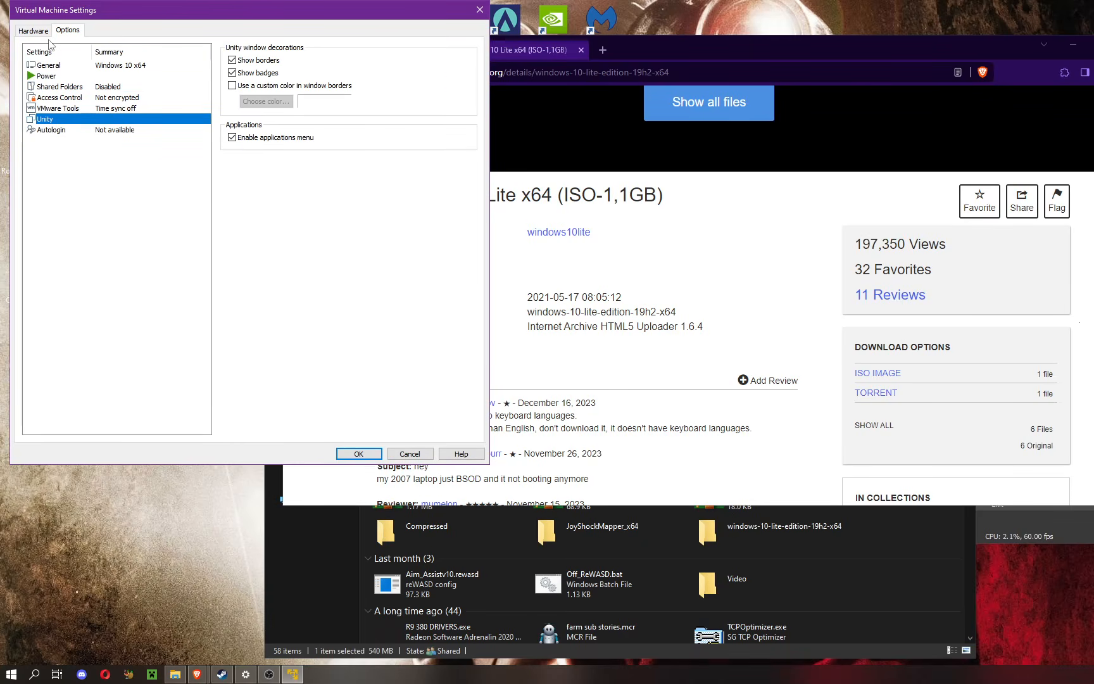
# Step: Review the VMware Tools, Access Control, Shared Folders and Power options again, plus the virtual machine's USB controller, sound card and display hardware
pyautogui.click(66, 112)
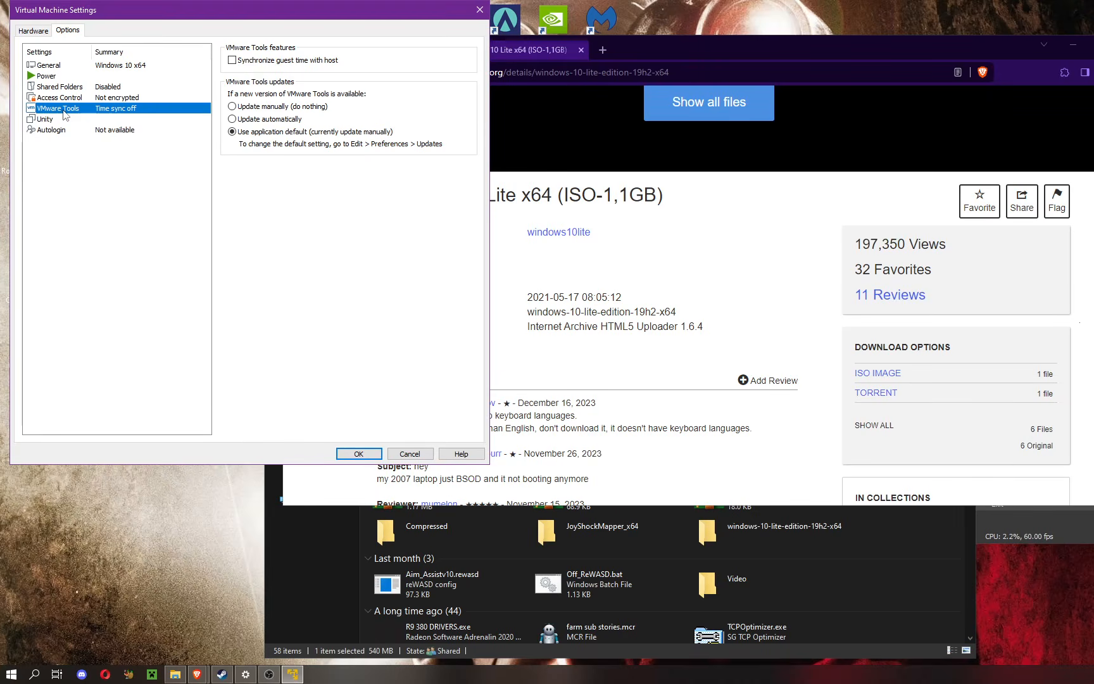
pyautogui.click(65, 98)
pyautogui.click(69, 87)
pyautogui.click(71, 78)
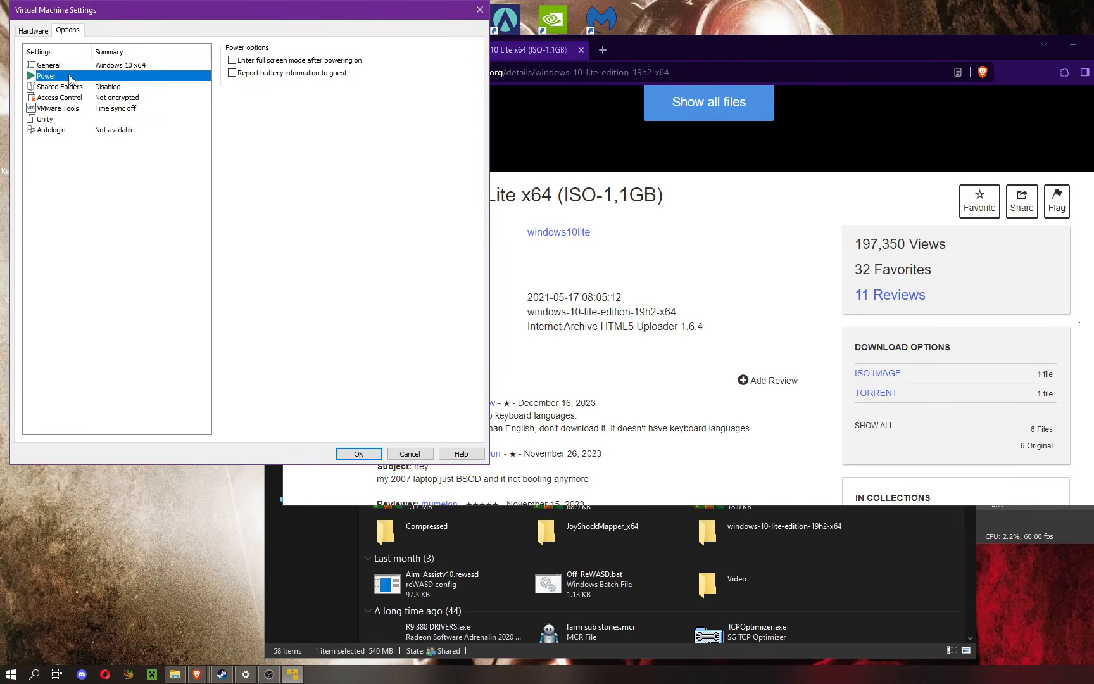
pyautogui.click(33, 31)
pyautogui.click(69, 130)
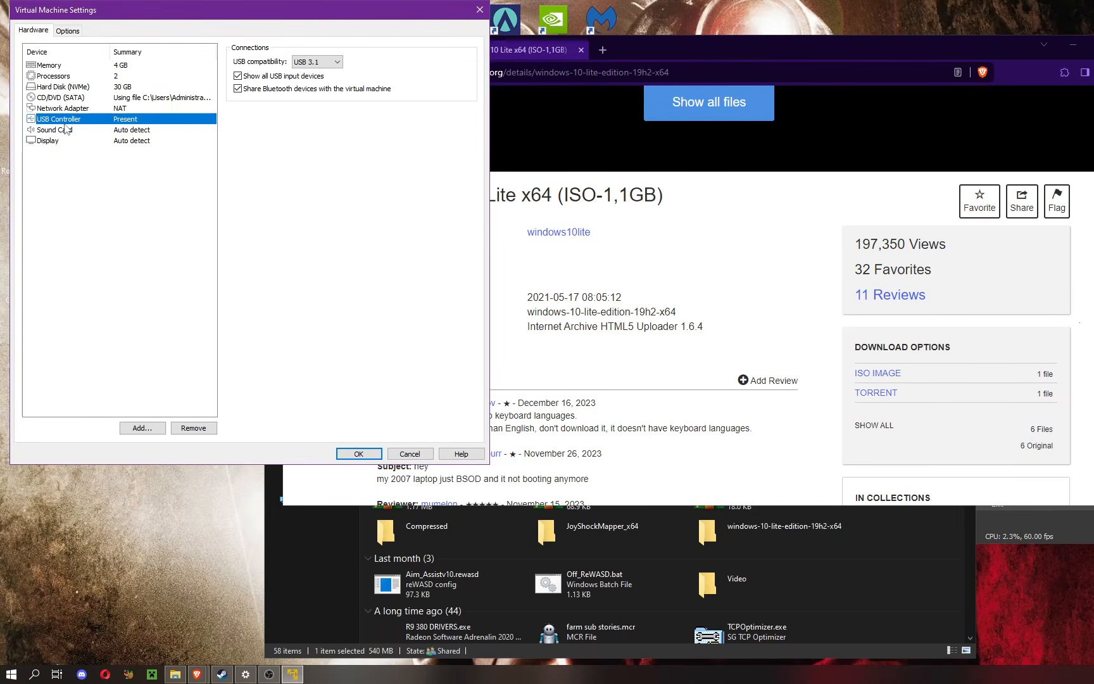
pyautogui.click(72, 140)
# Step: Go back through the virtual machine's options from Autologin up to General, view the enhanced keyboard choices, and accept the settings
pyautogui.click(68, 30)
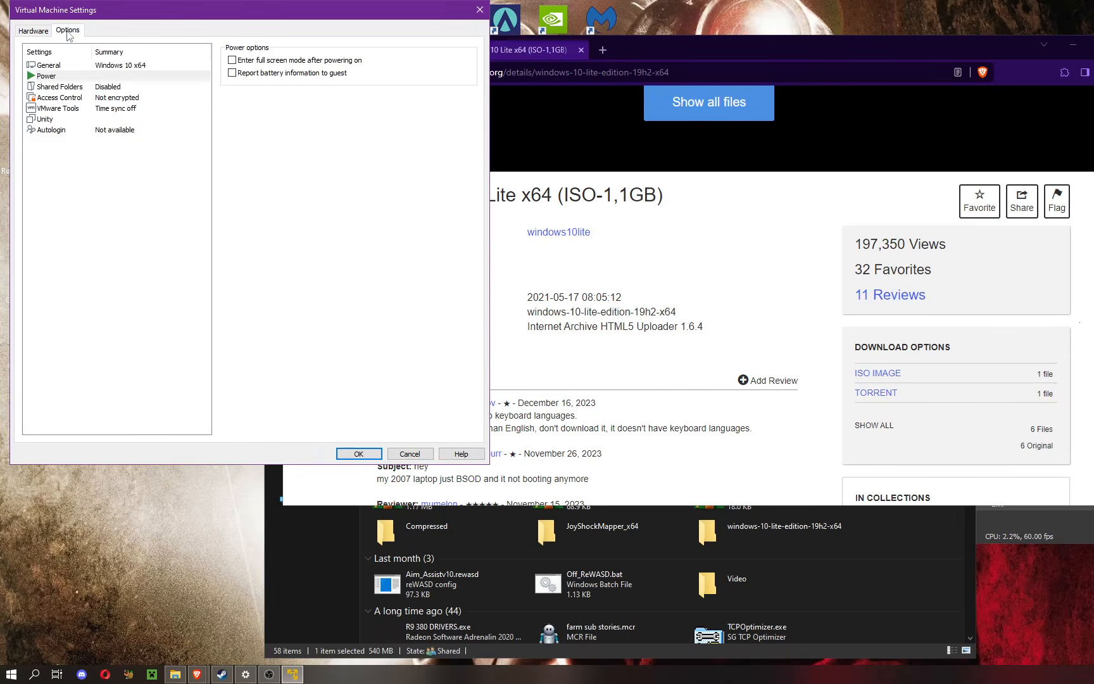
pyautogui.click(100, 132)
pyautogui.click(89, 119)
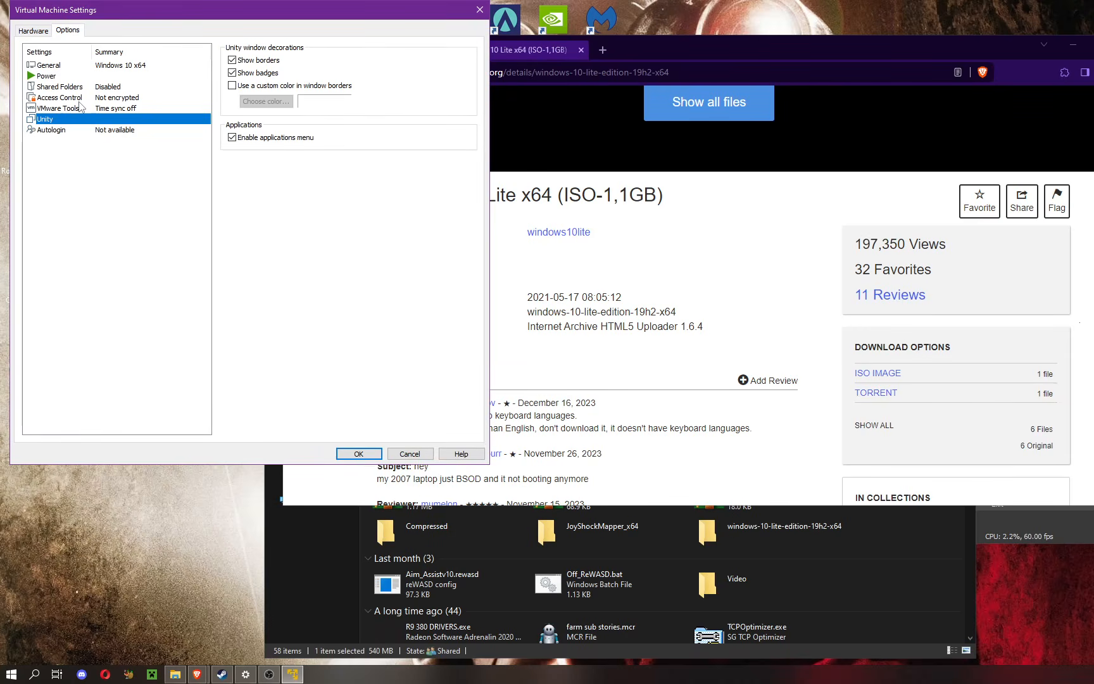
pyautogui.click(79, 99)
pyautogui.click(74, 87)
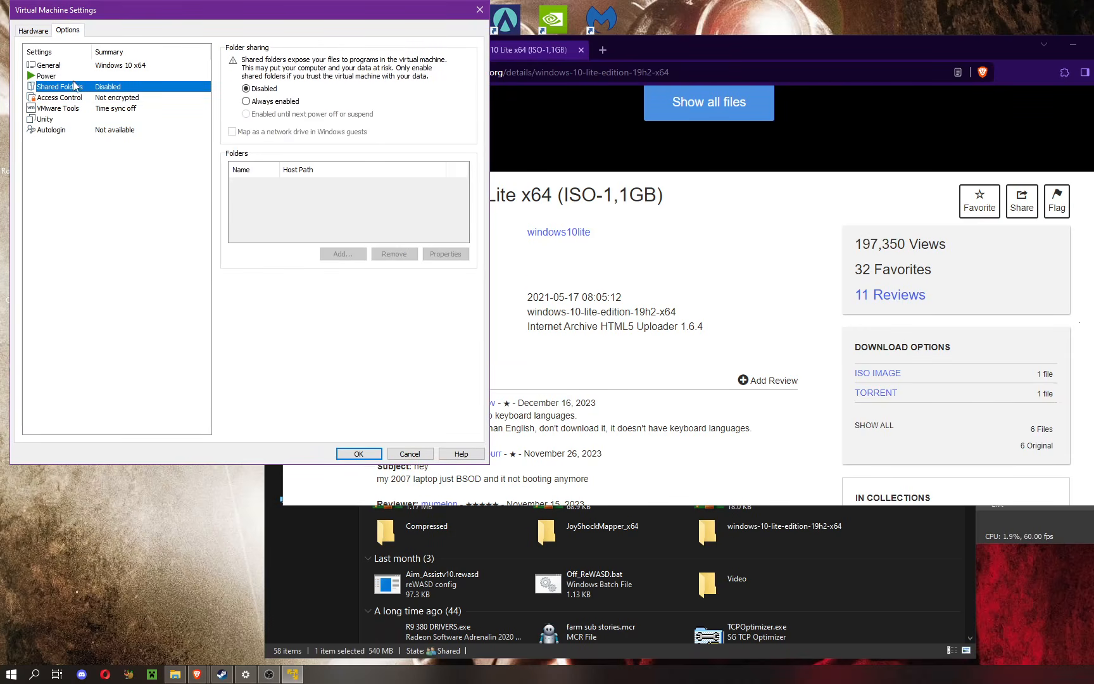
pyautogui.click(75, 76)
pyautogui.click(81, 67)
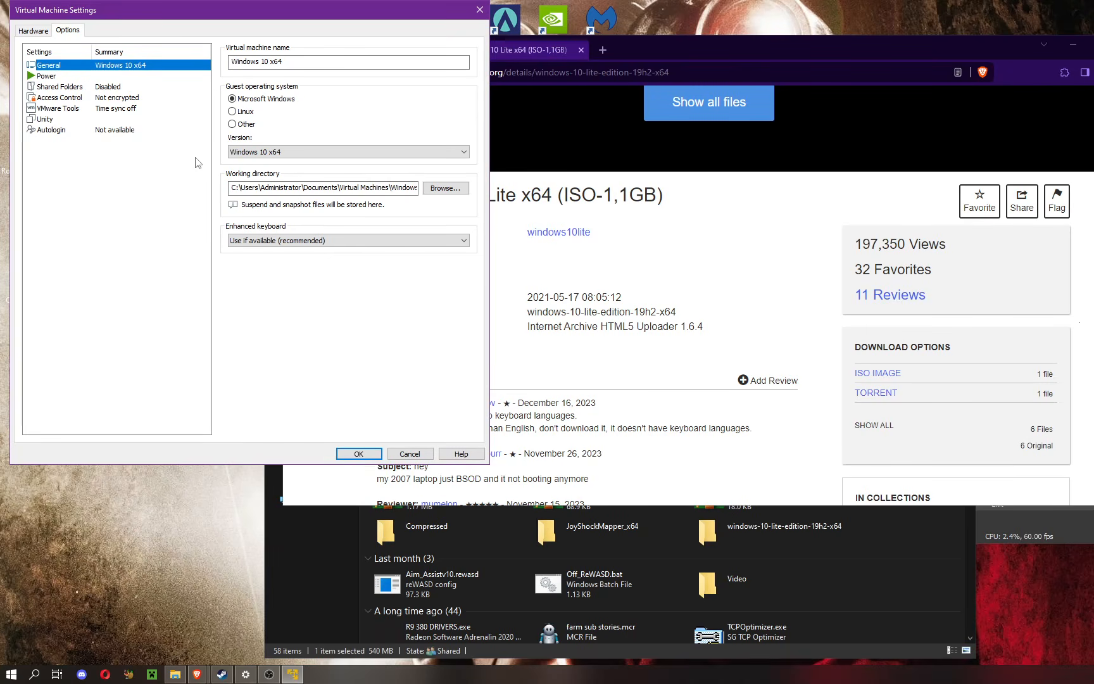
pyautogui.click(268, 244)
pyautogui.click(185, 254)
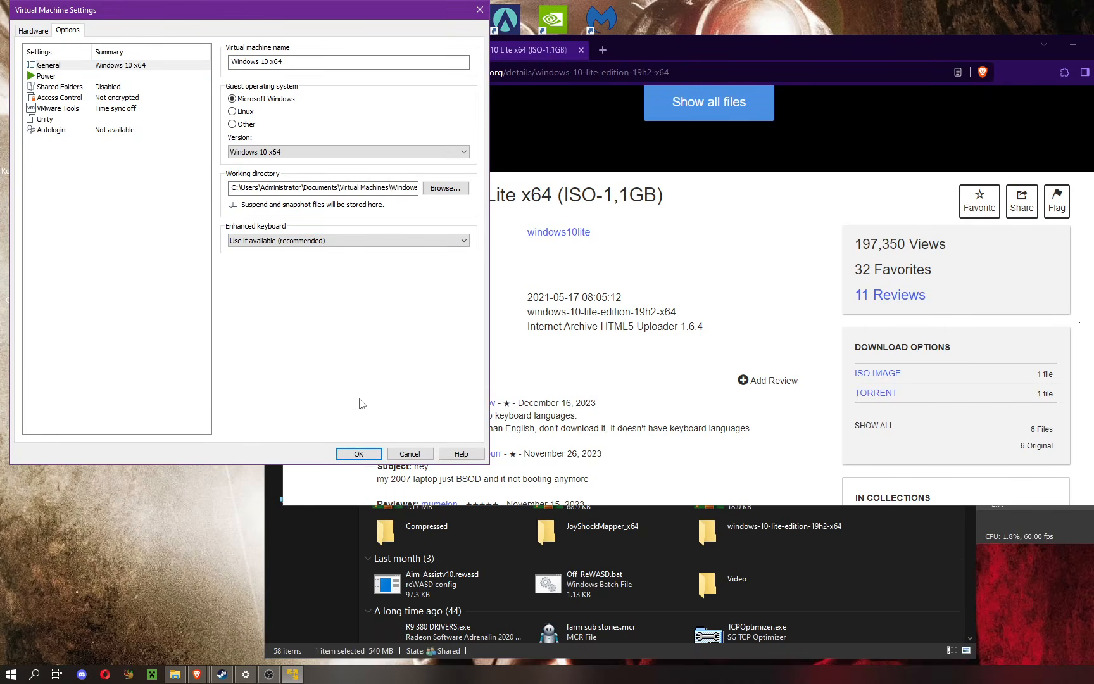
pyautogui.click(366, 454)
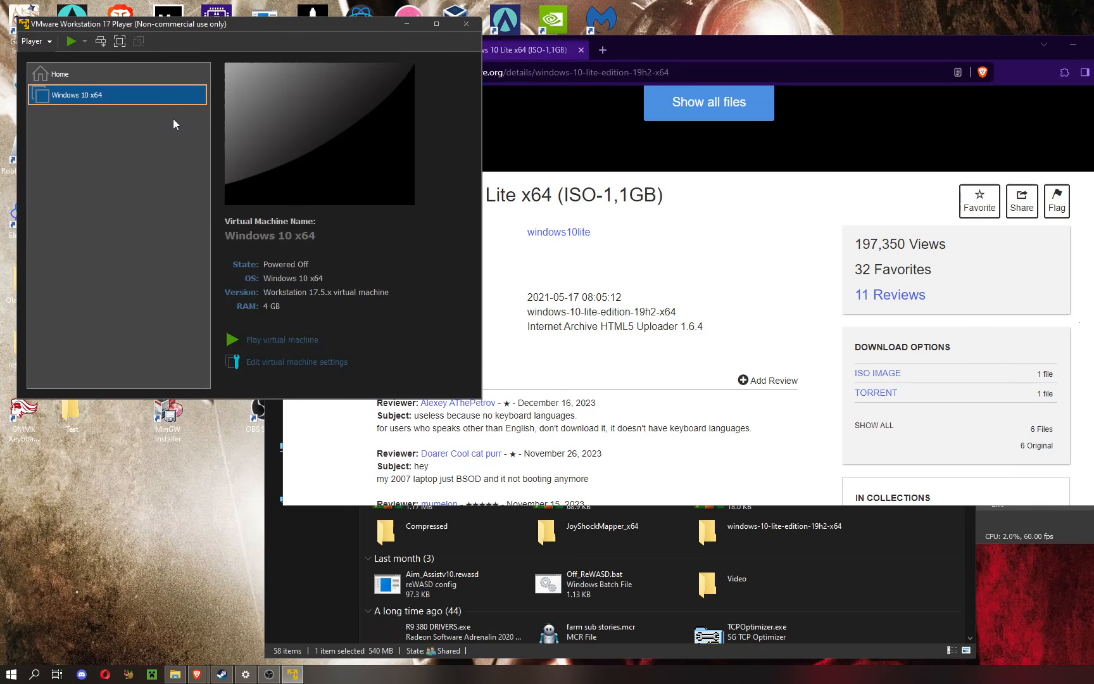
# Step: Power on the Windows 10 x64 virtual machine, dismiss the side channel mitigations hint, and bring its repositioned window to the front
pyautogui.click(254, 341)
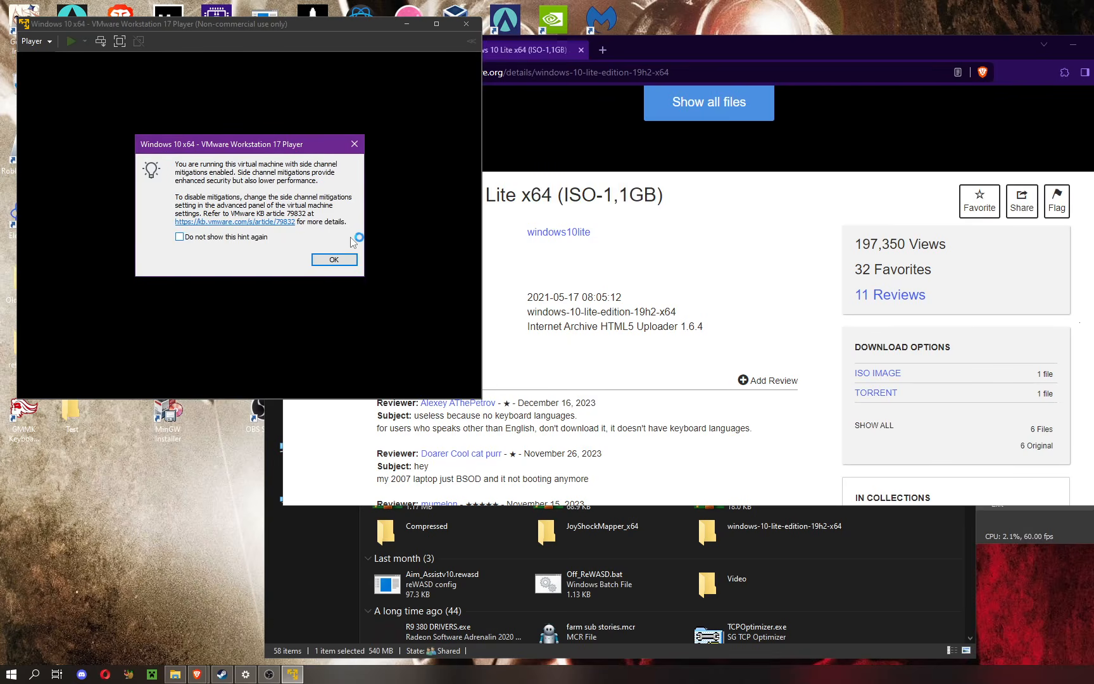
pyautogui.click(334, 259)
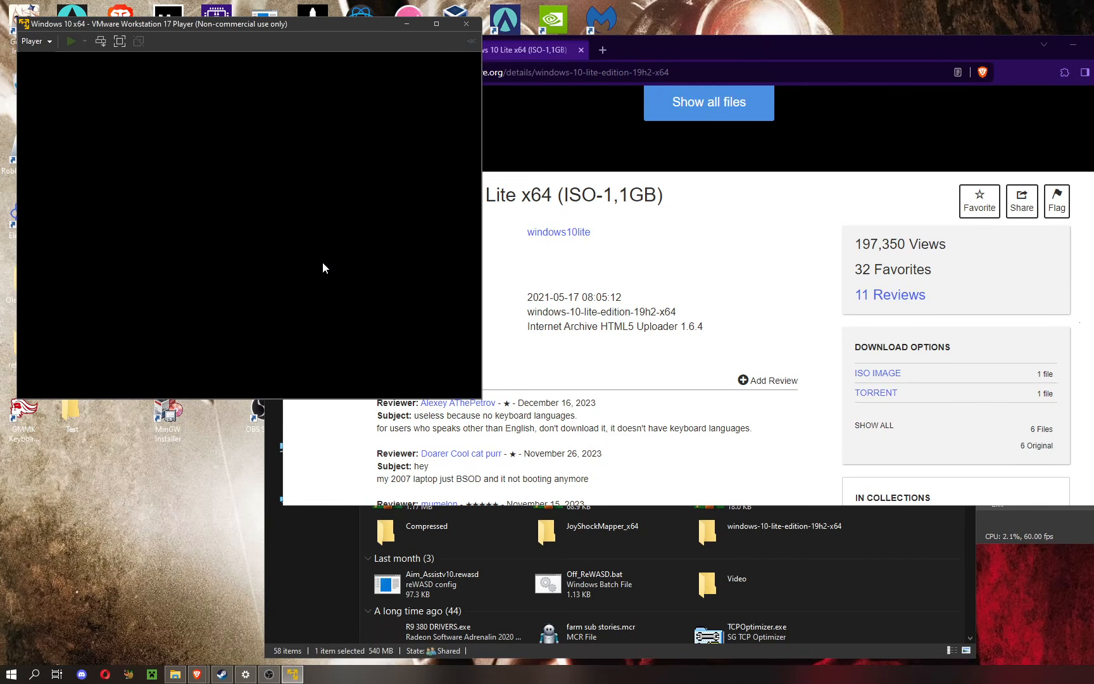
pyautogui.moveTo(331, 28); pyautogui.dragTo(546, 73)
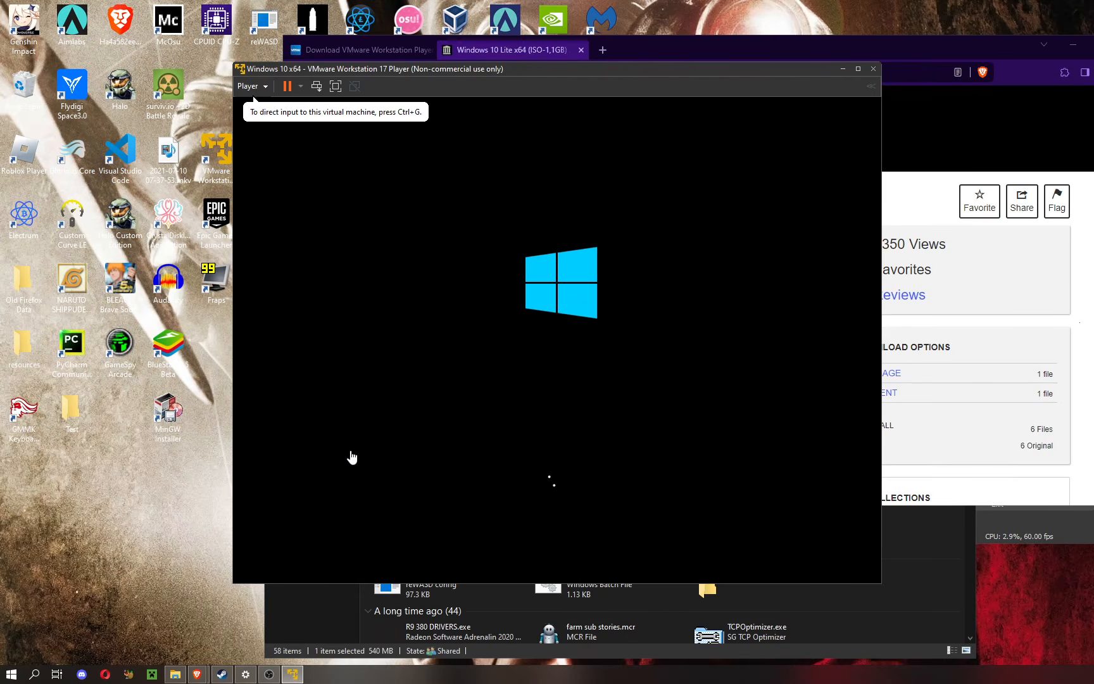
pyautogui.click(270, 674)
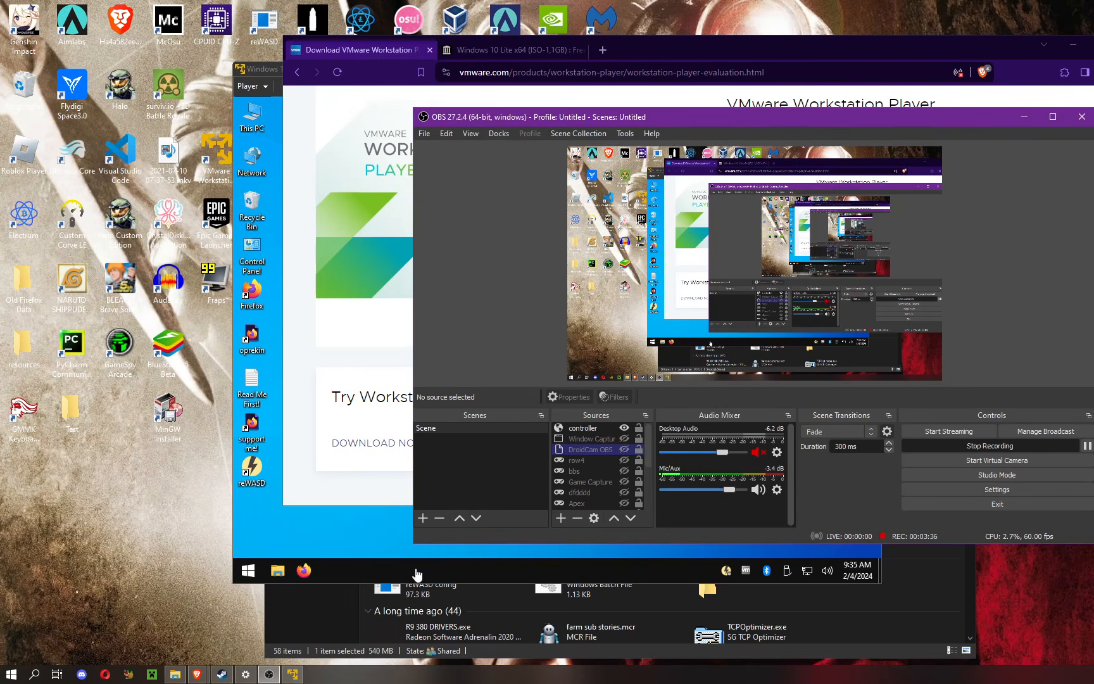
pyautogui.click(392, 575)
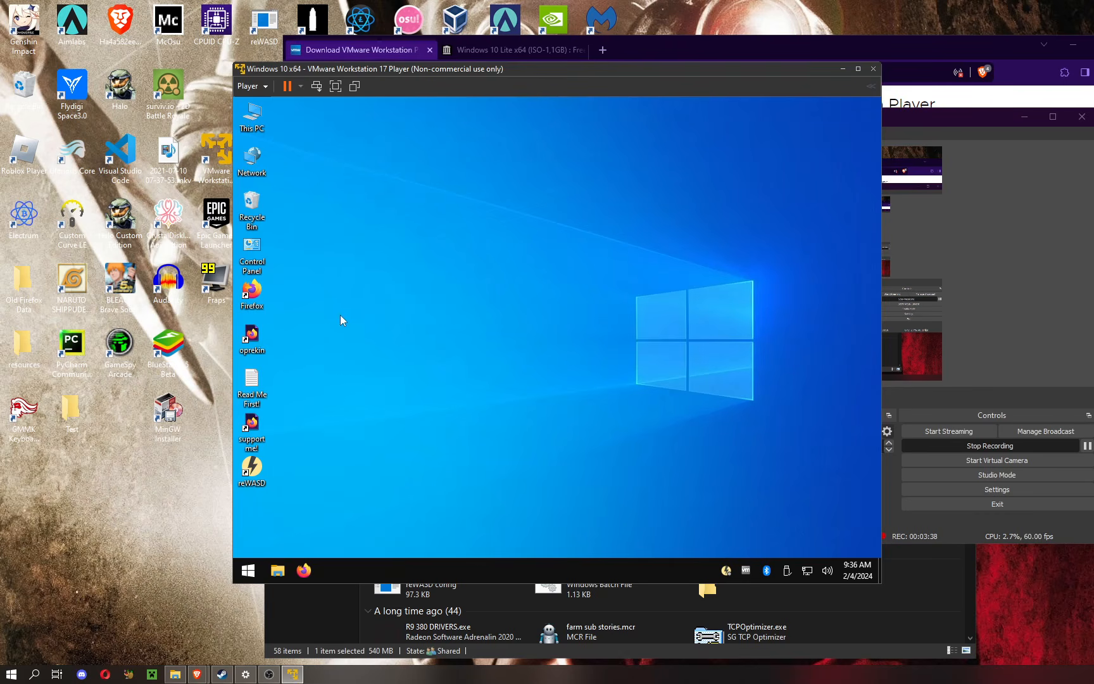
# Step: Launch Firefox inside the virtual machine, open the oprekin desktop shortcut, and close its page
pyautogui.click(303, 572)
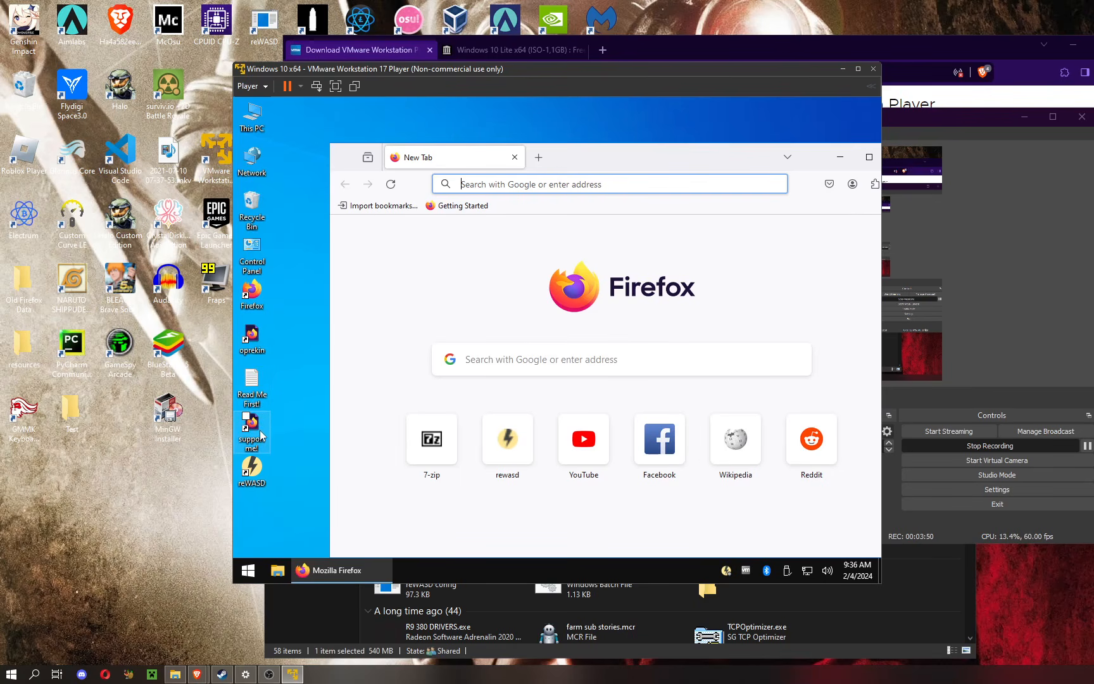
pyautogui.doubleClick(256, 342)
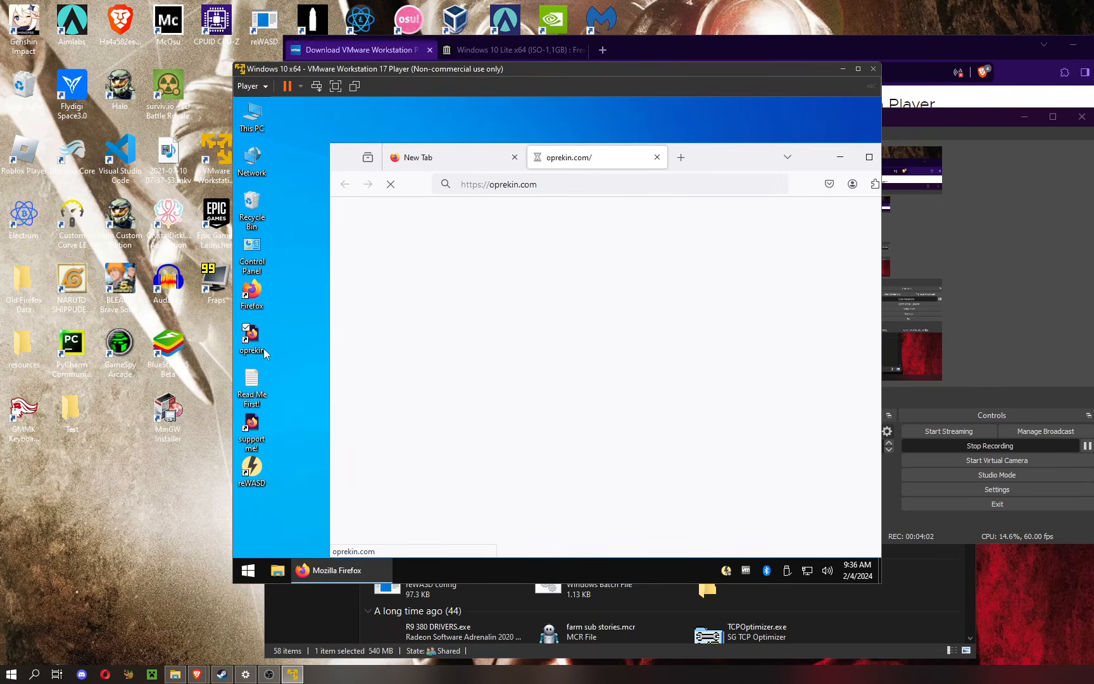
pyautogui.click(657, 158)
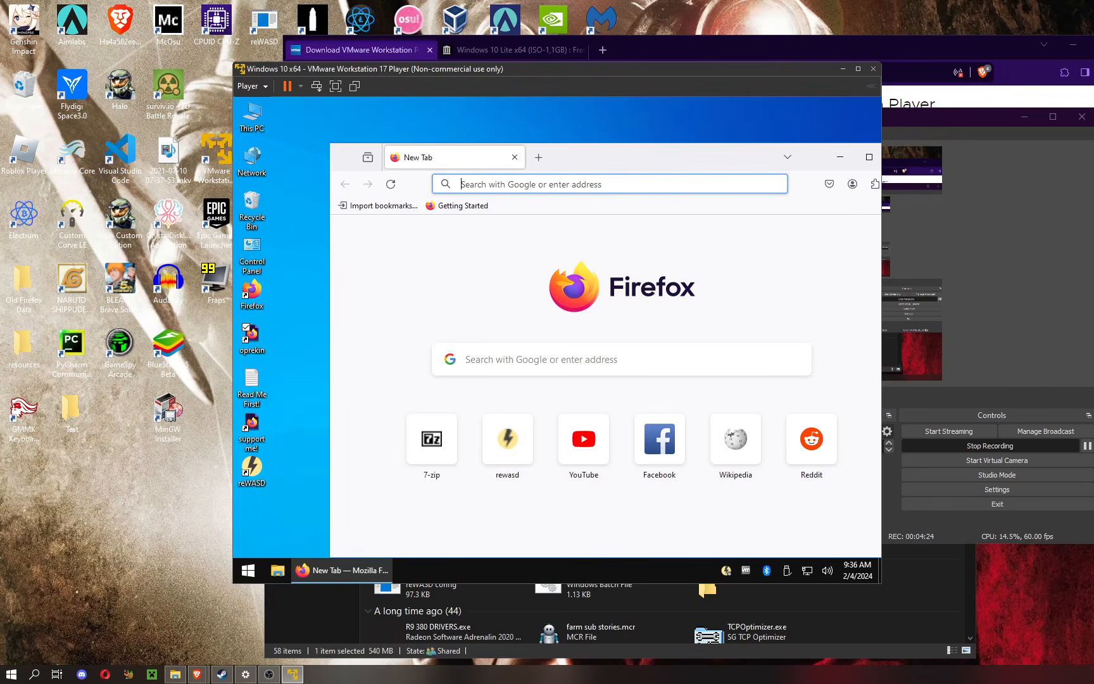
# Step: Search Google for redistributable and open Microsoft Learn's Latest supported Visual C++ Redistributable downloads page at its x86 and x64 links
pyautogui.write('redis')
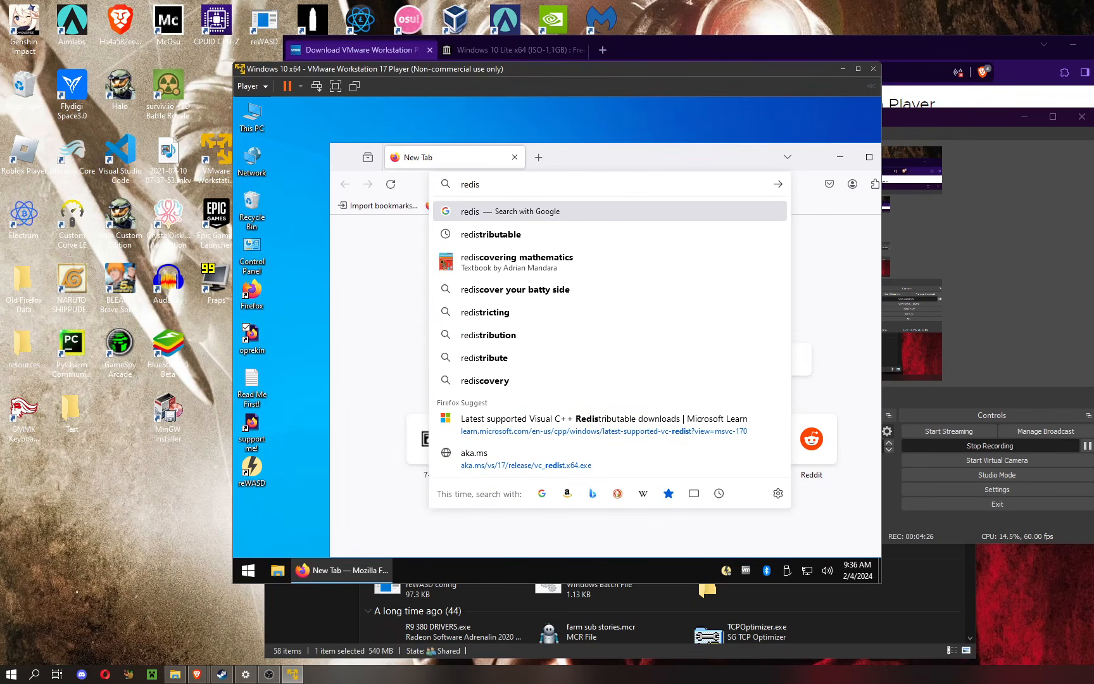
pyautogui.click(511, 239)
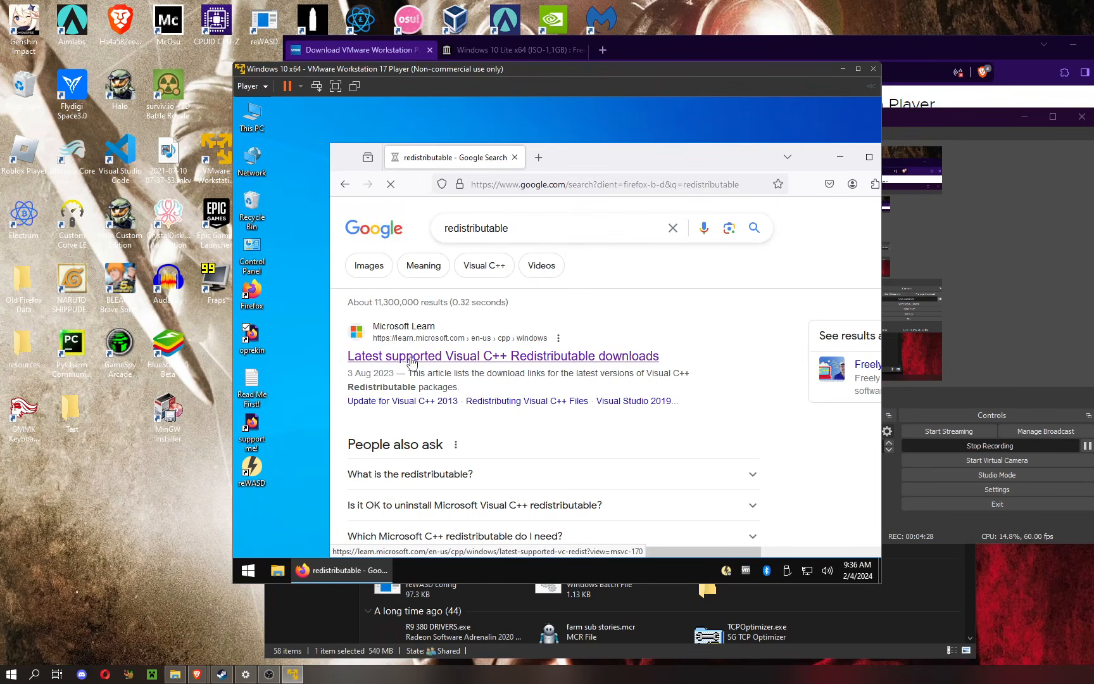
pyautogui.click(410, 358)
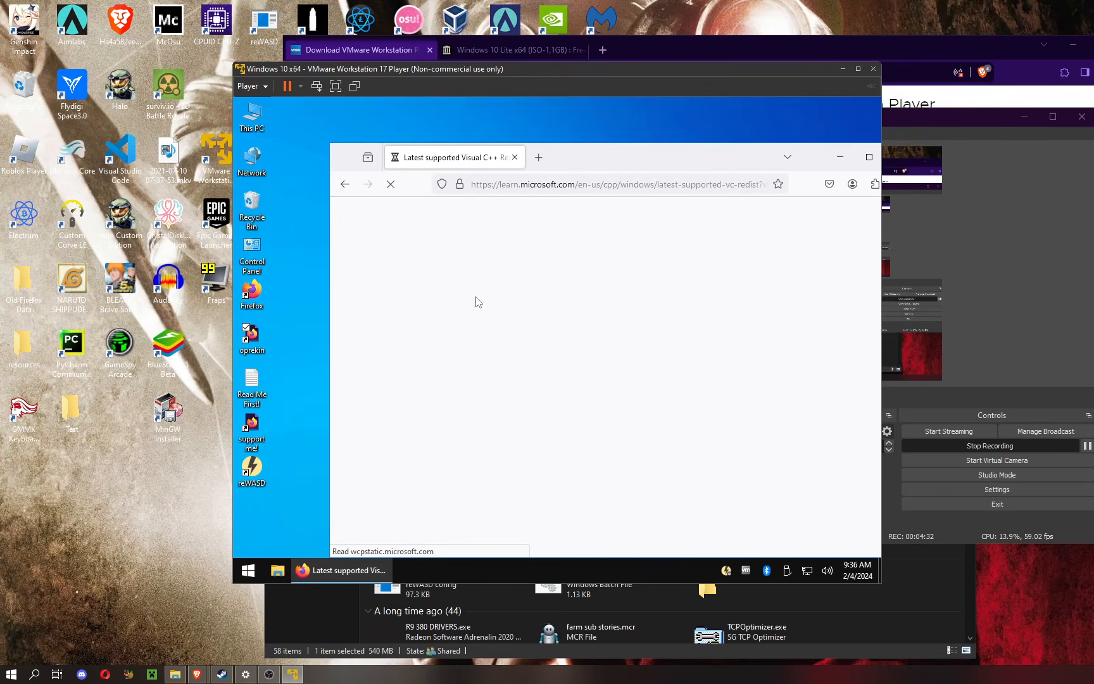
pyautogui.scroll(-10, 519, 349)
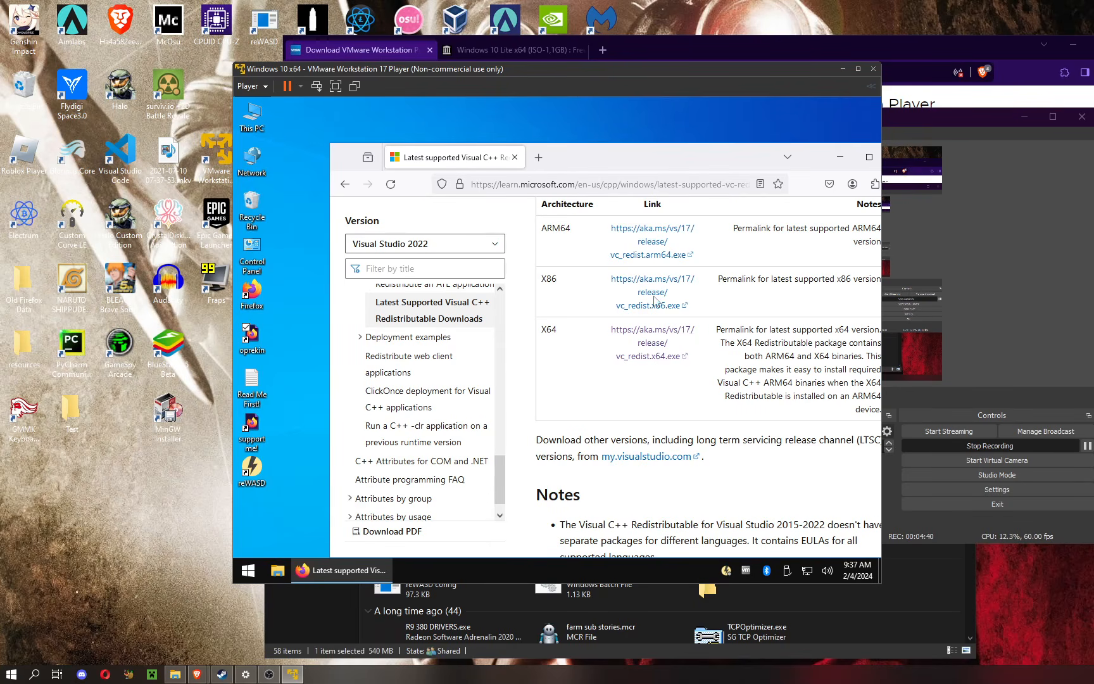
# Step: Search Google for netinput github and open the usertoroot/NetInput repository
pyautogui.click(532, 184)
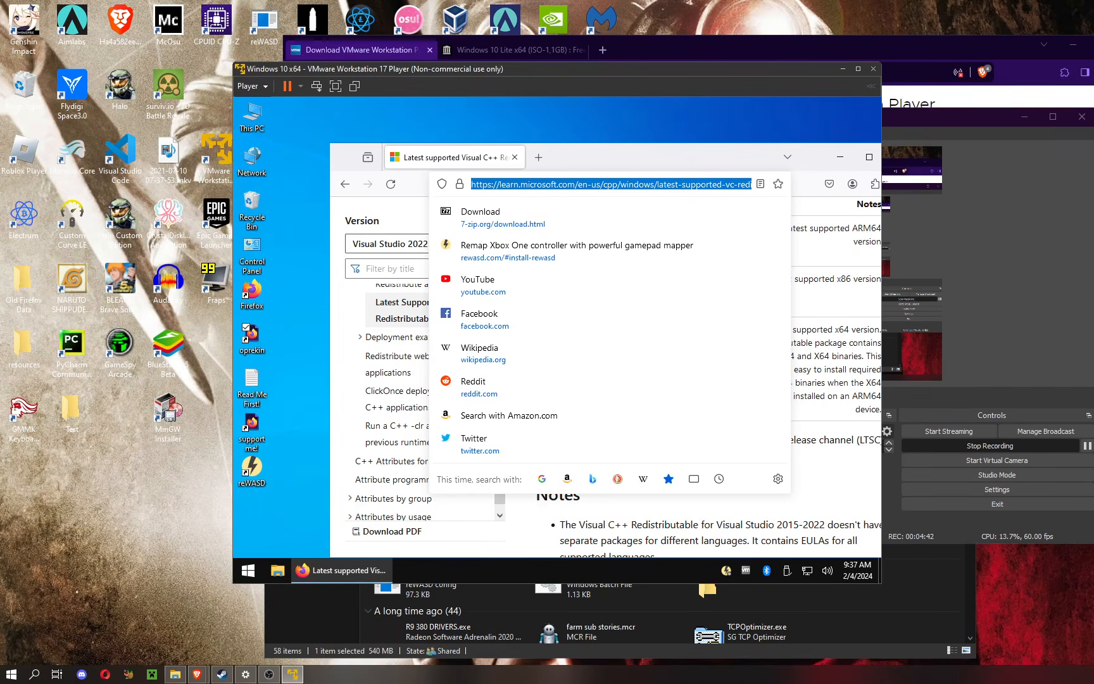
pyautogui.write('netin')
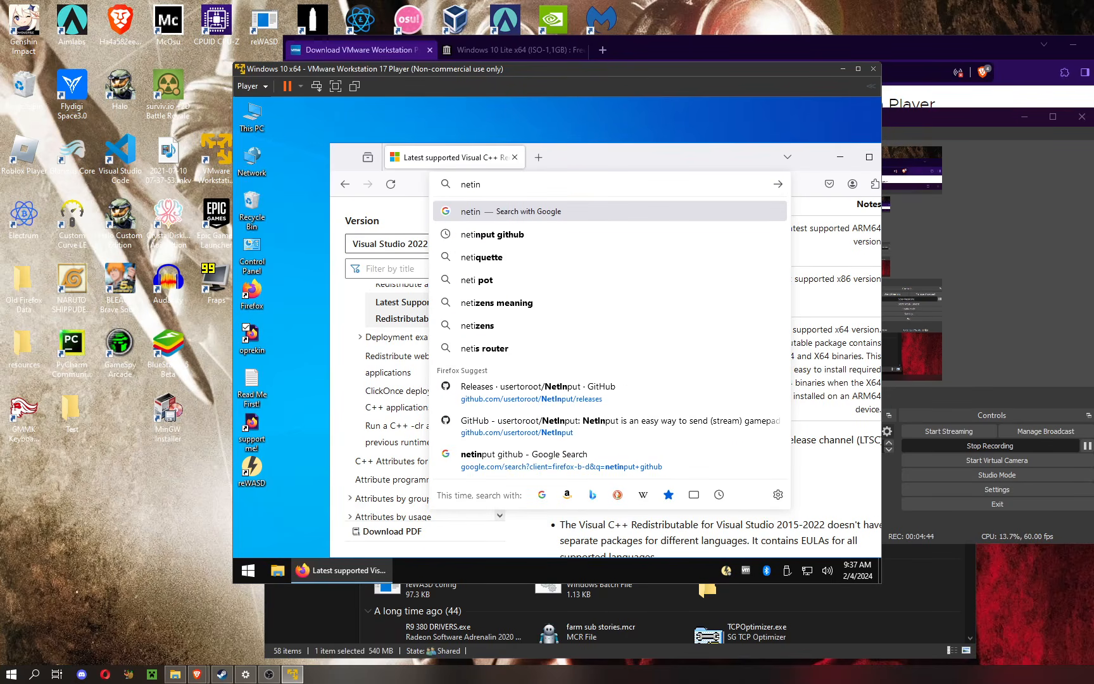
pyautogui.write('put')
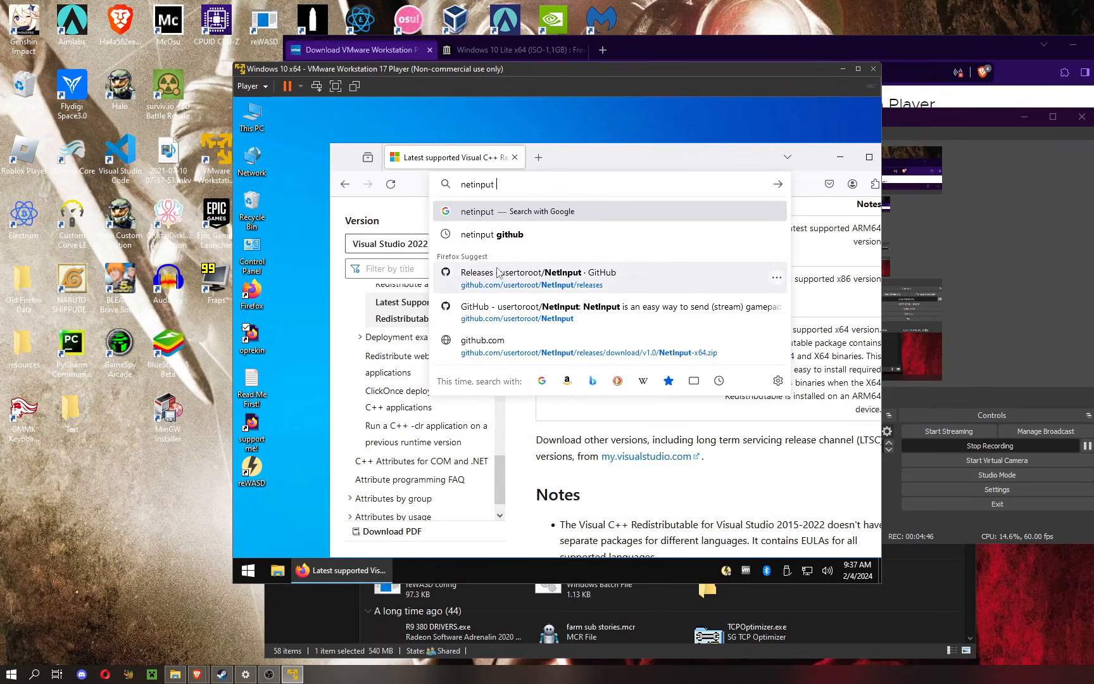
pyautogui.click(508, 243)
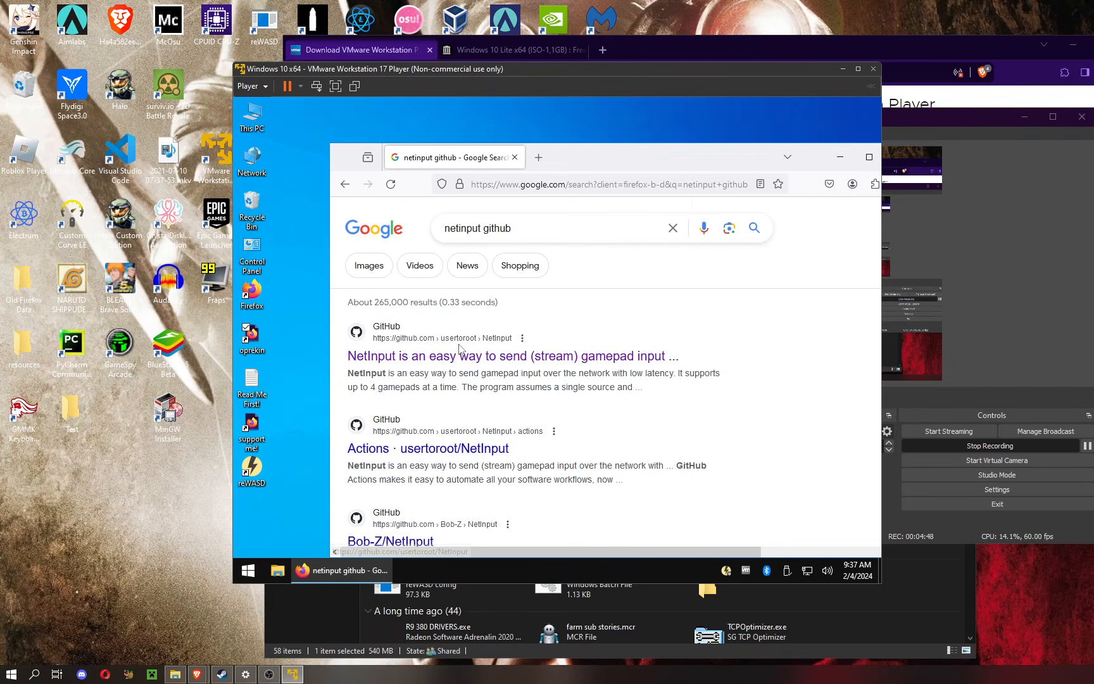
pyautogui.click(463, 361)
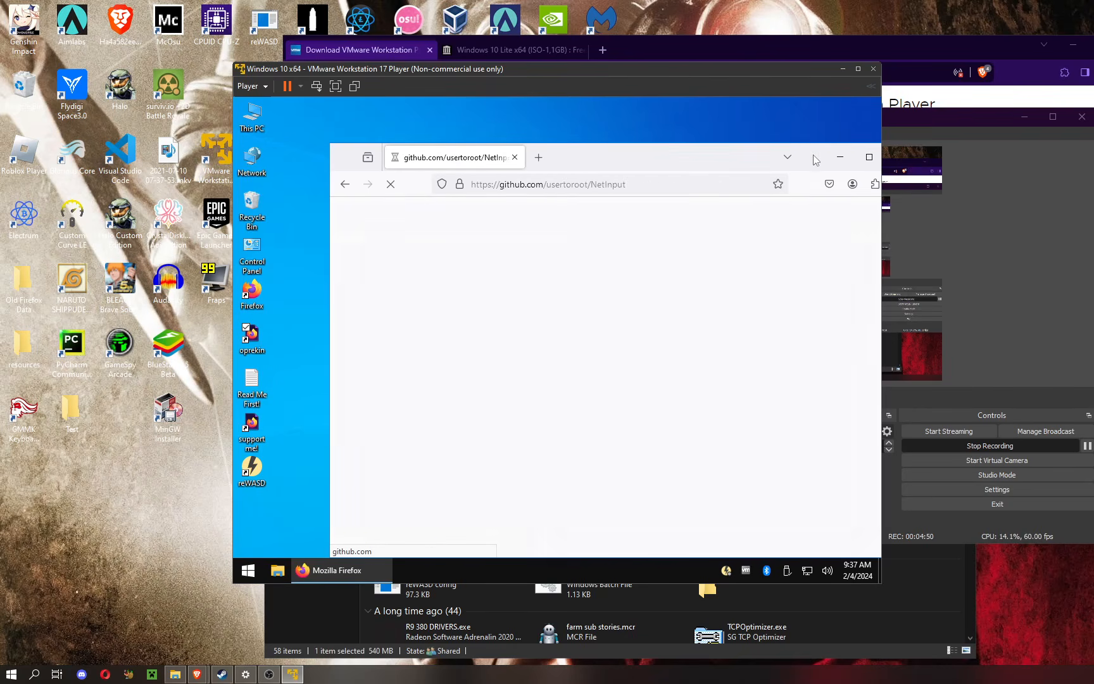
# Step: Bring the whole Firefox window into view and open the NetInput releases page at the v1.1 assets
pyautogui.moveTo(716, 106); pyautogui.dragTo(710, 117)
pyautogui.scroll(-7, 631, 397)
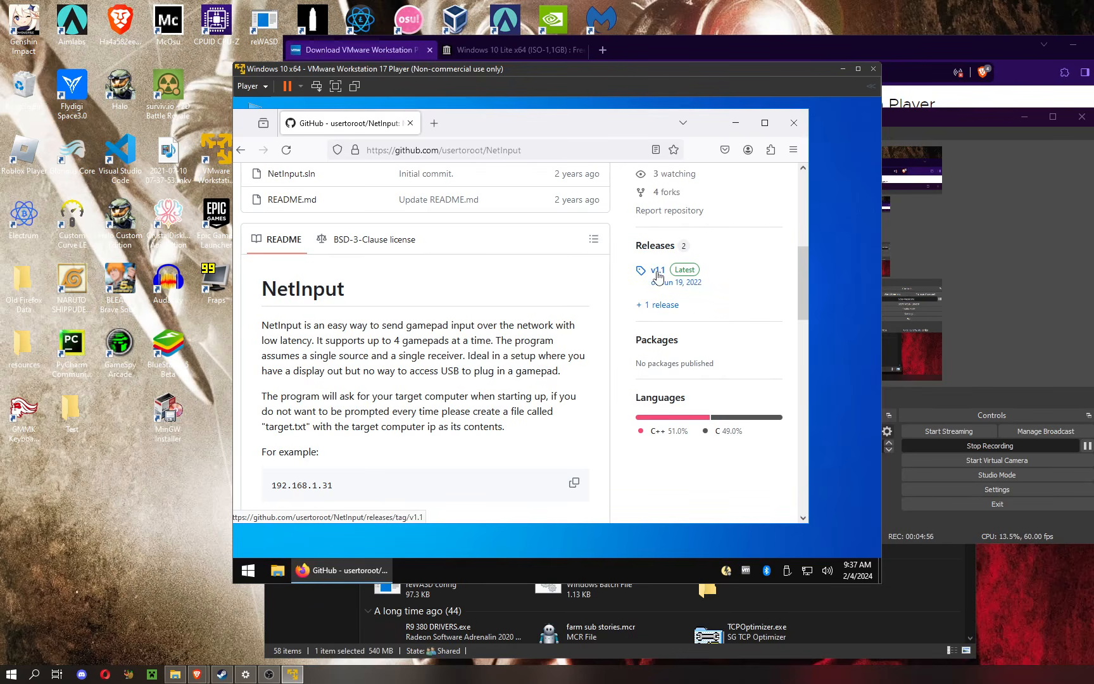
pyautogui.moveTo(496, 135); pyautogui.dragTo(545, 150)
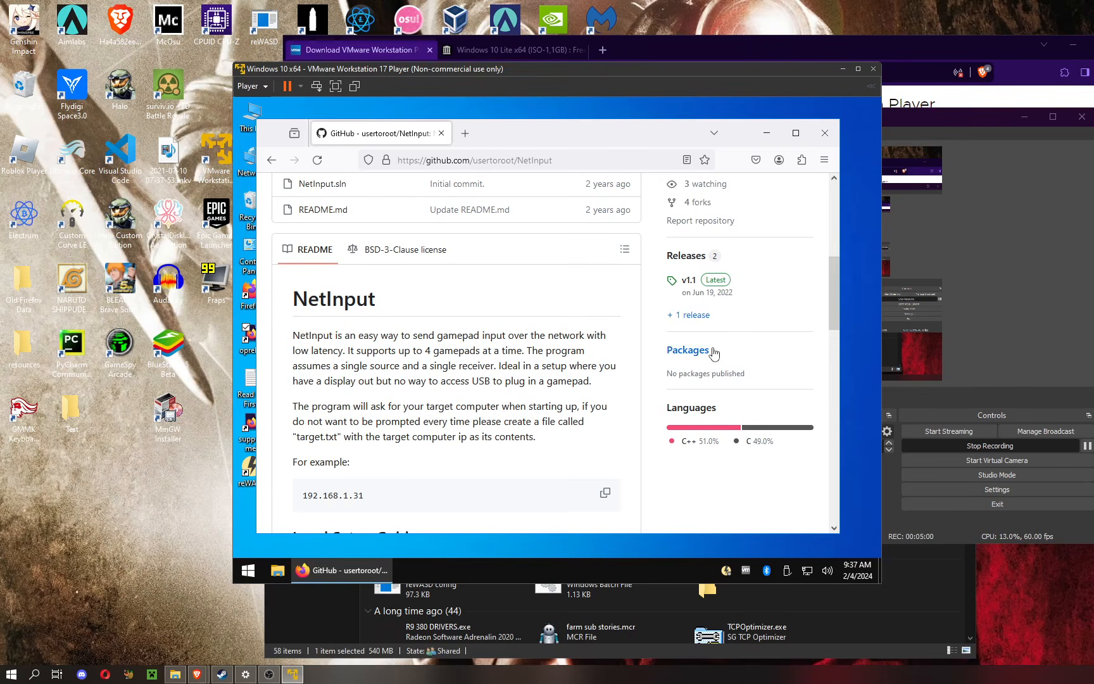
pyautogui.click(696, 316)
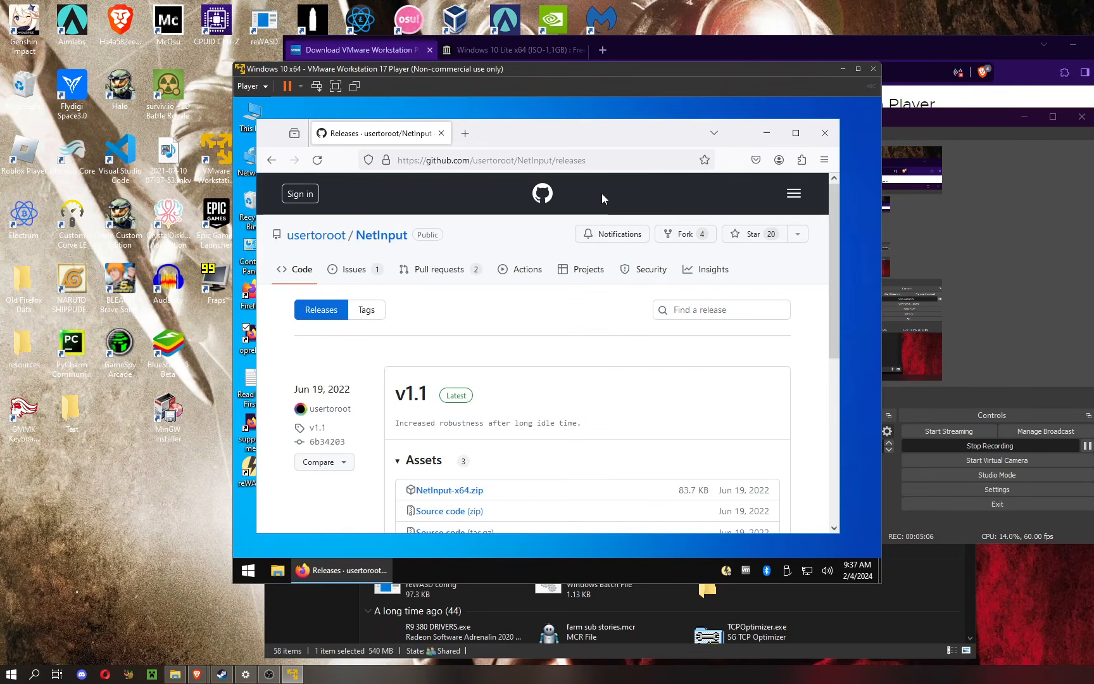
pyautogui.scroll(-1, 468, 372)
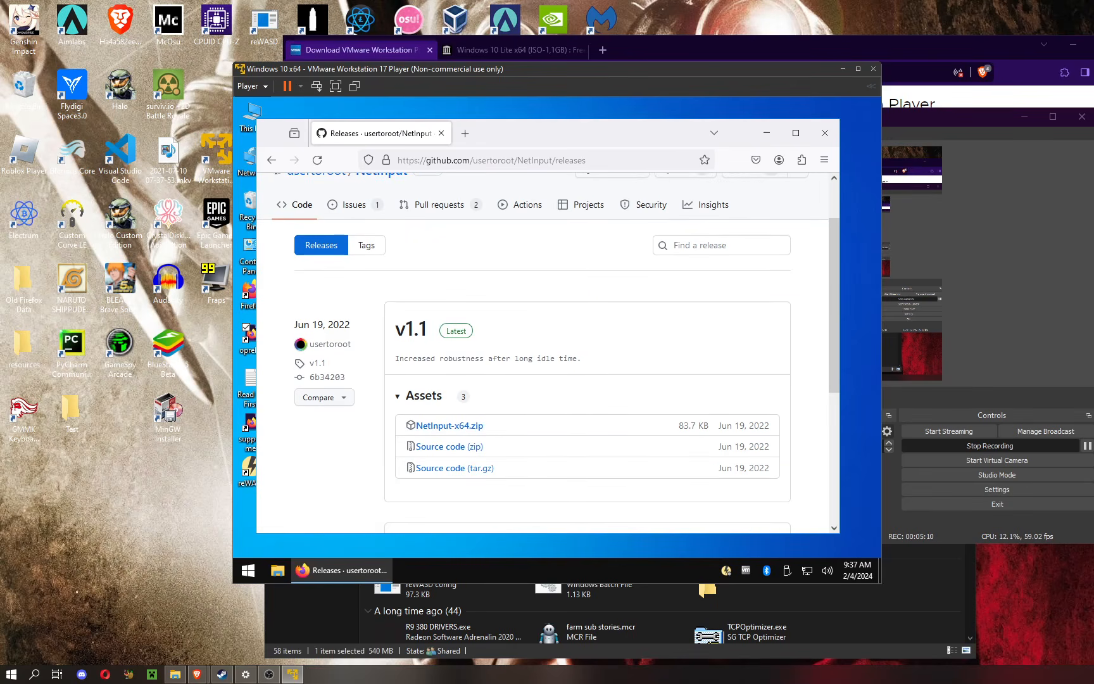
# Step: Open the suggested reWASD install page in Firefox, then minimize the browser and launch reWASD from the virtual machine's desktop
pyautogui.click(564, 162)
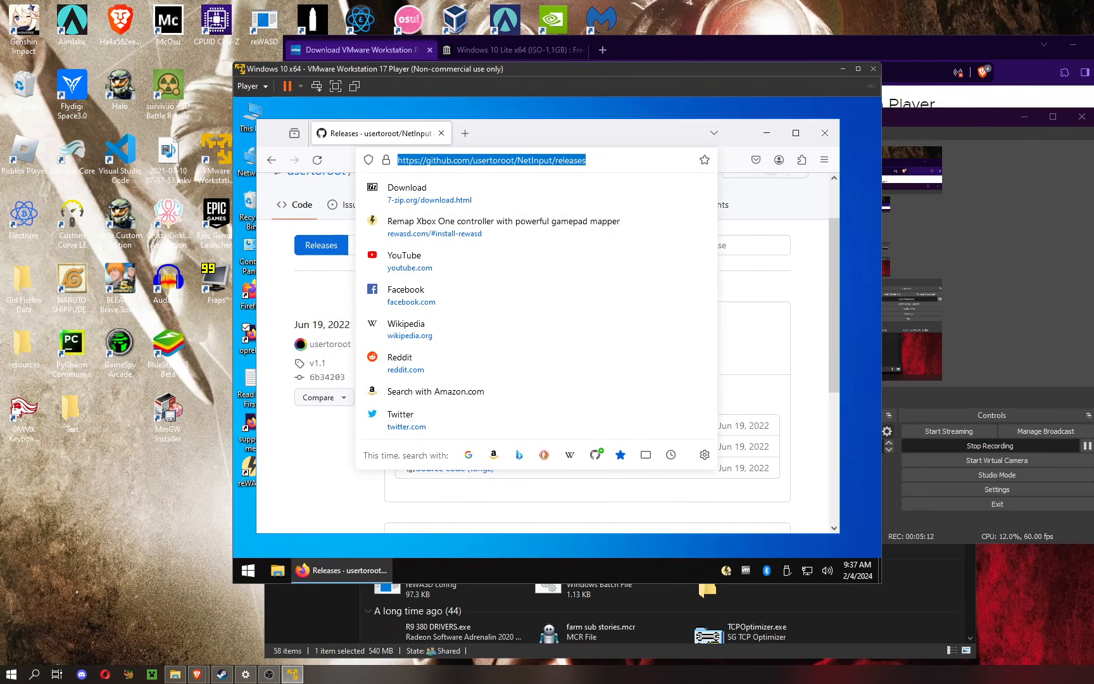
pyautogui.click(465, 222)
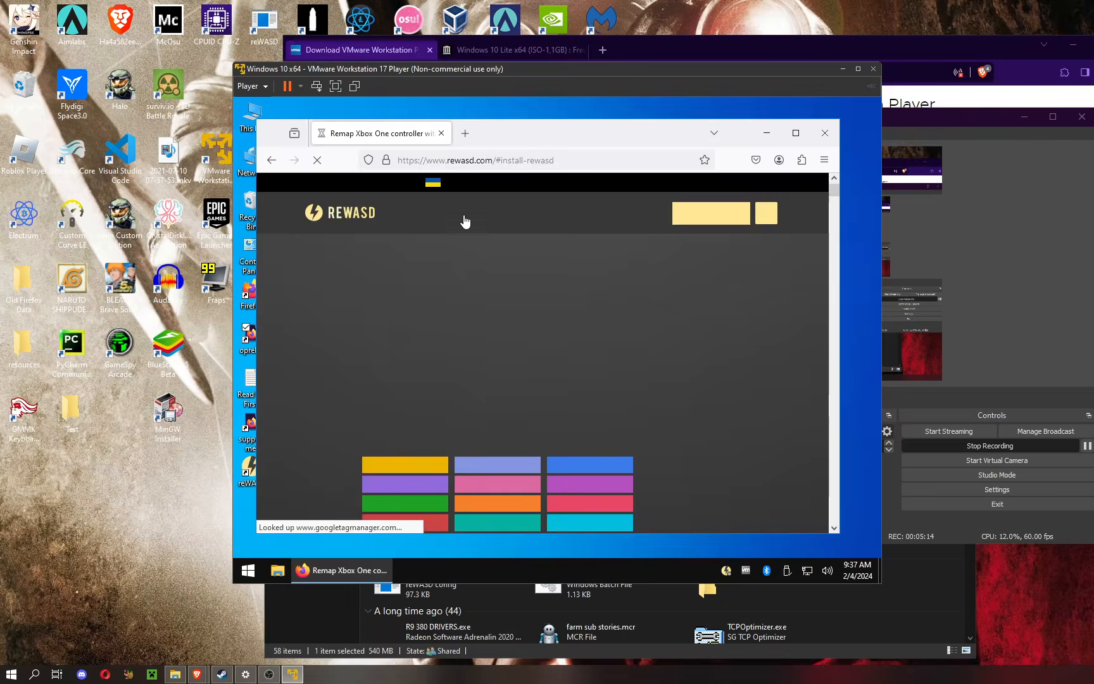
pyautogui.click(764, 137)
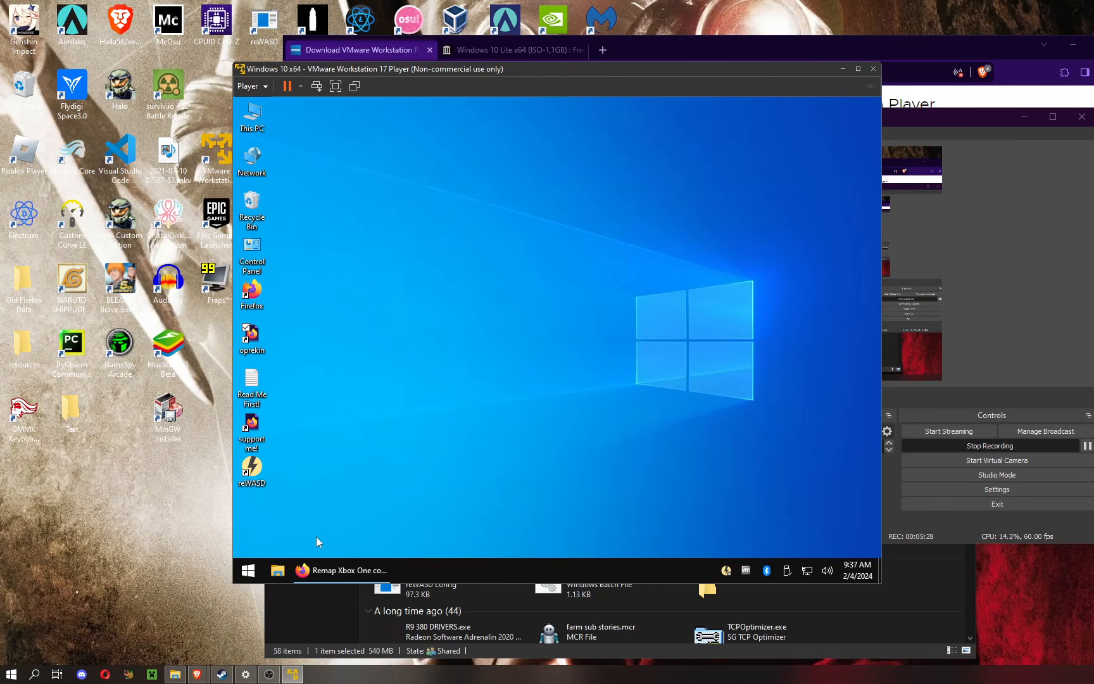
pyautogui.click(261, 462)
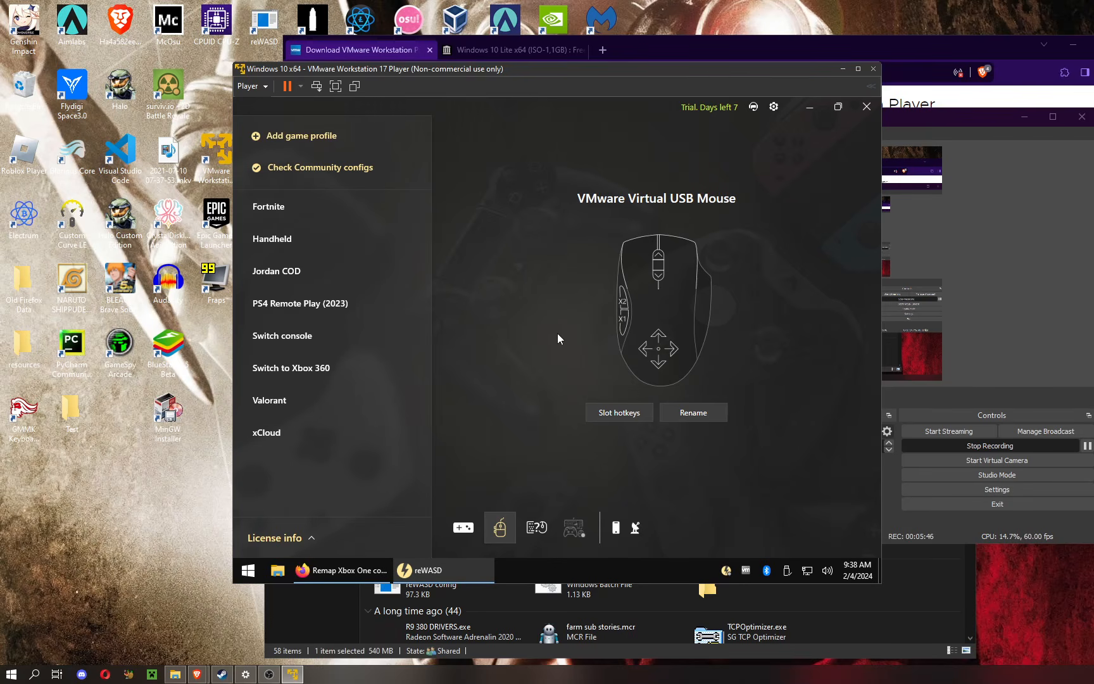
# Step: Check the USB Controller's compatibility and Bluetooth sharing options in the Virtual Machine Settings, then close the settings
pyautogui.click(268, 89)
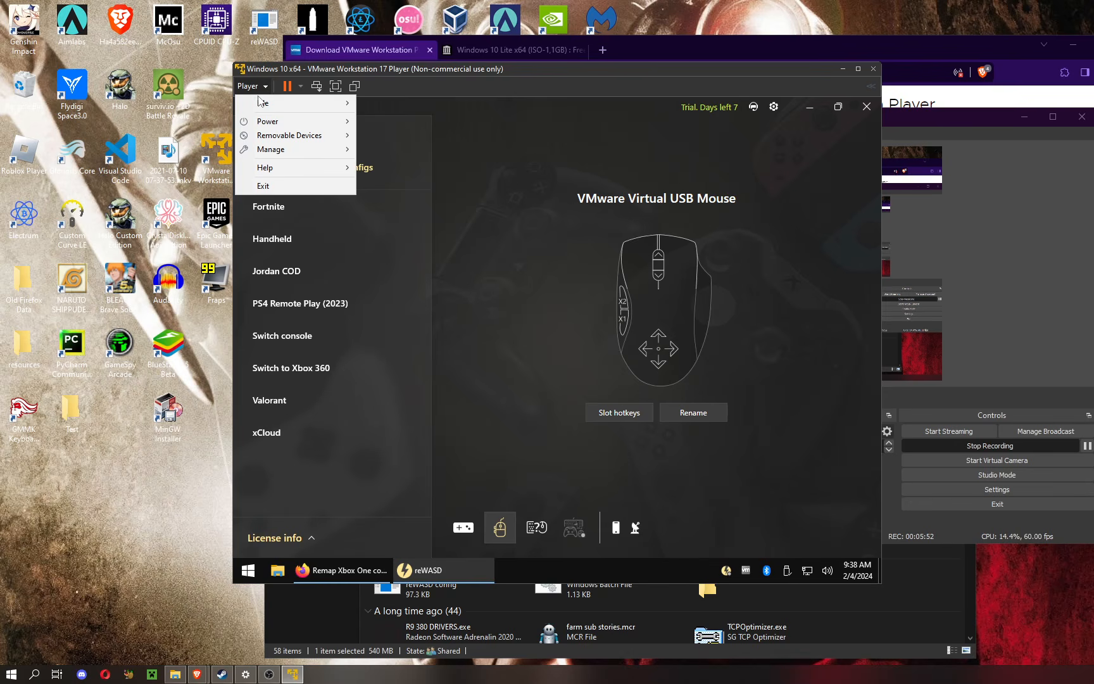
pyautogui.moveTo(279, 141)
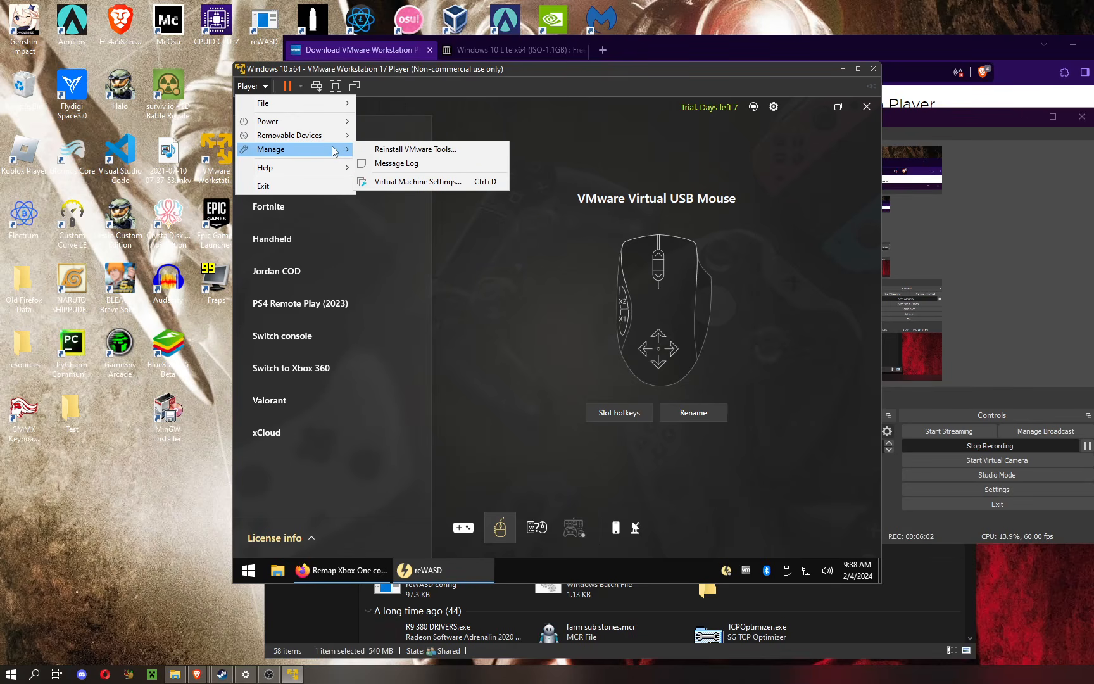
pyautogui.click(392, 186)
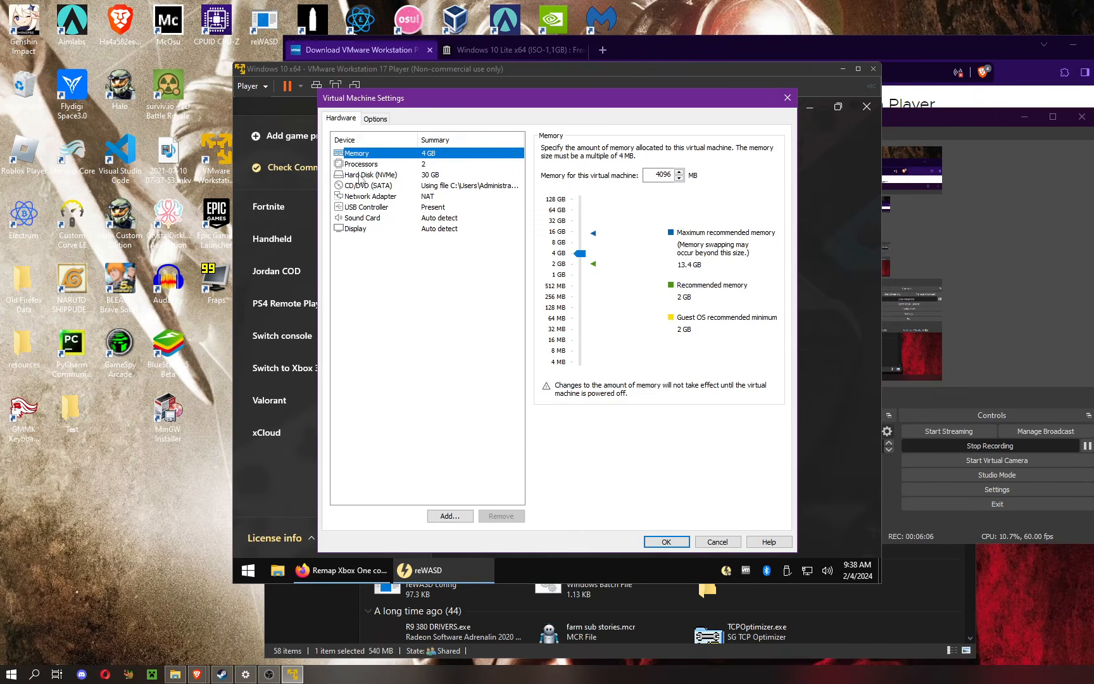
pyautogui.click(376, 207)
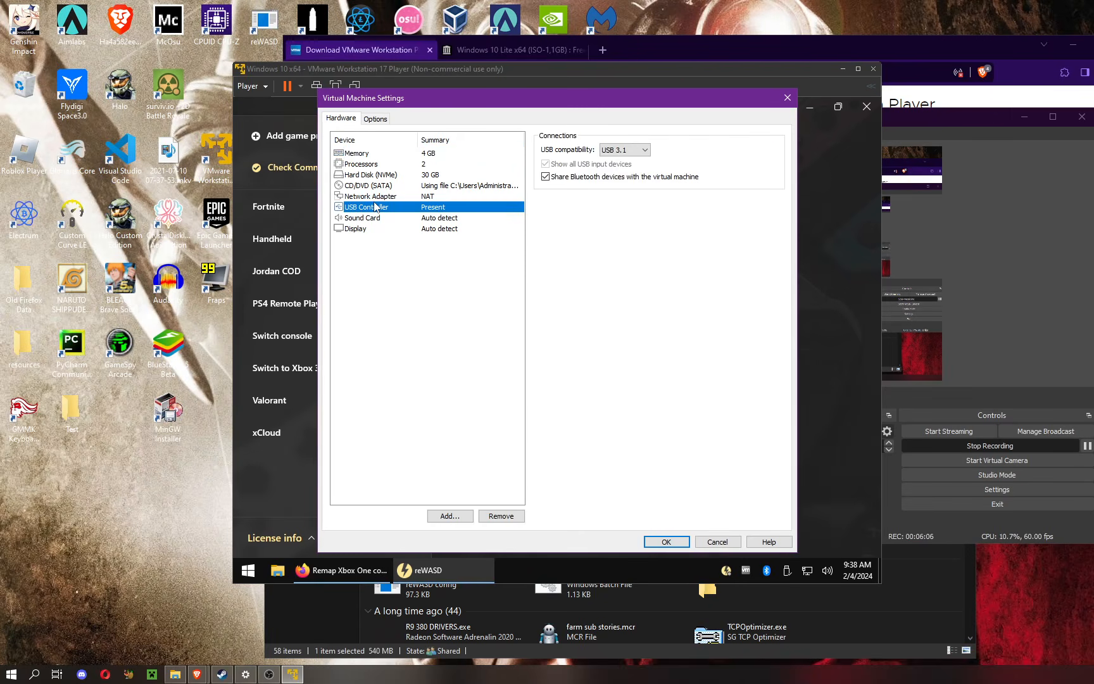
pyautogui.click(785, 98)
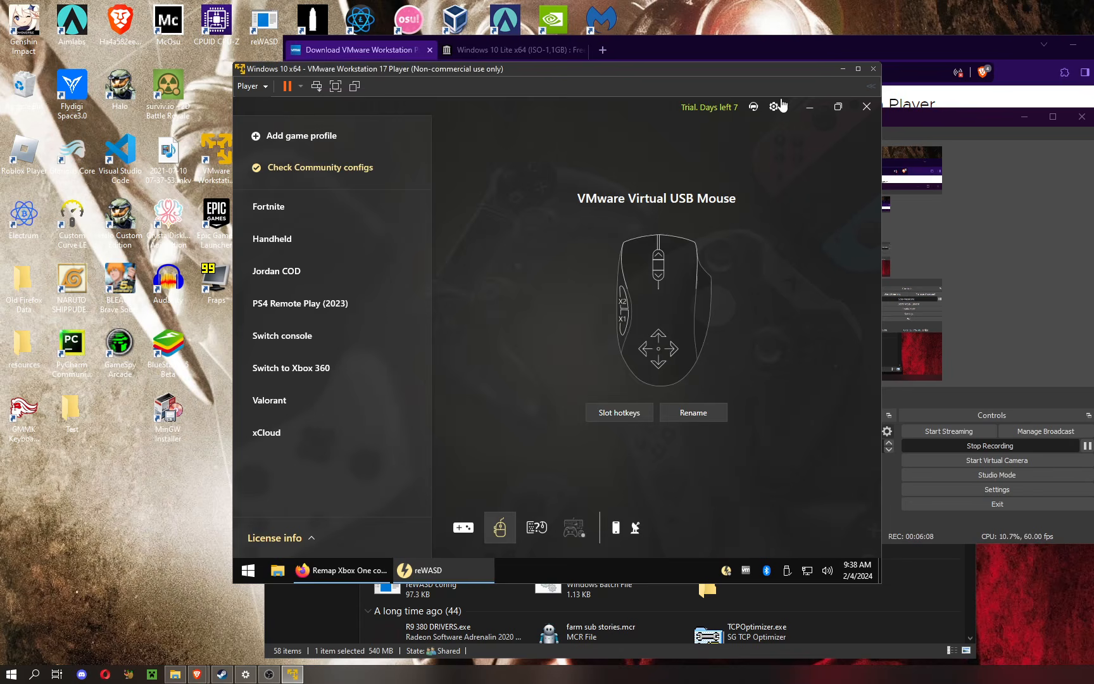
# Step: Connect the removable ROCCAT Burst Pro Air Dongle to the virtual machine, accept the notices, and bring its mouse mapping into view in reWASD
pyautogui.click(266, 88)
pyautogui.moveTo(347, 142)
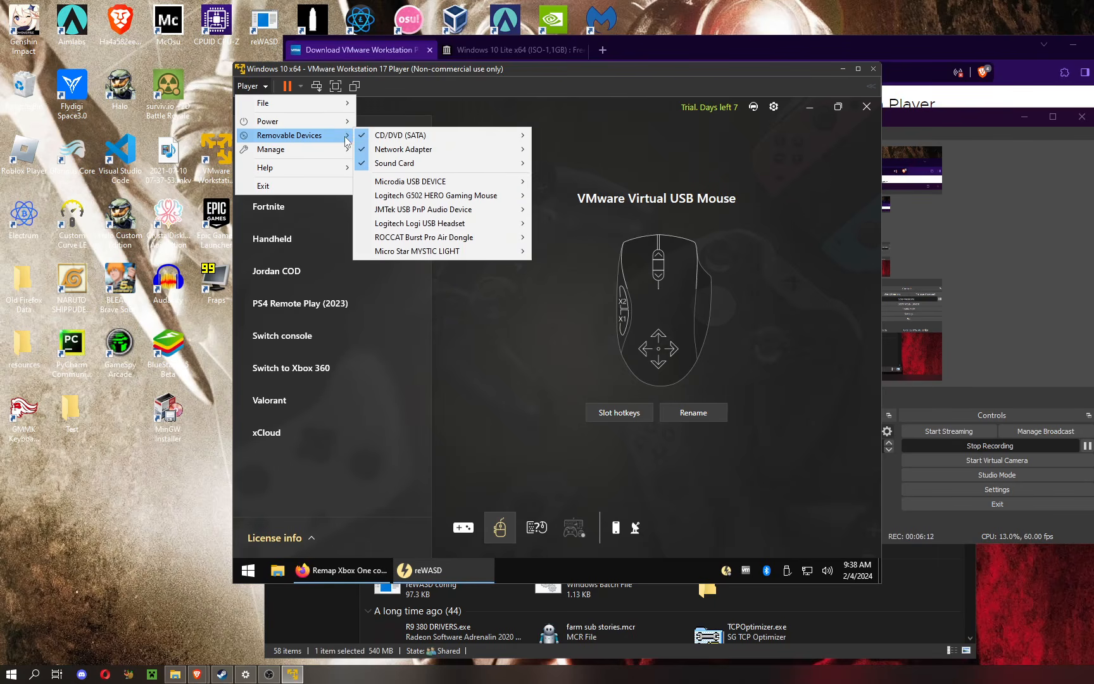
pyautogui.moveTo(491, 239)
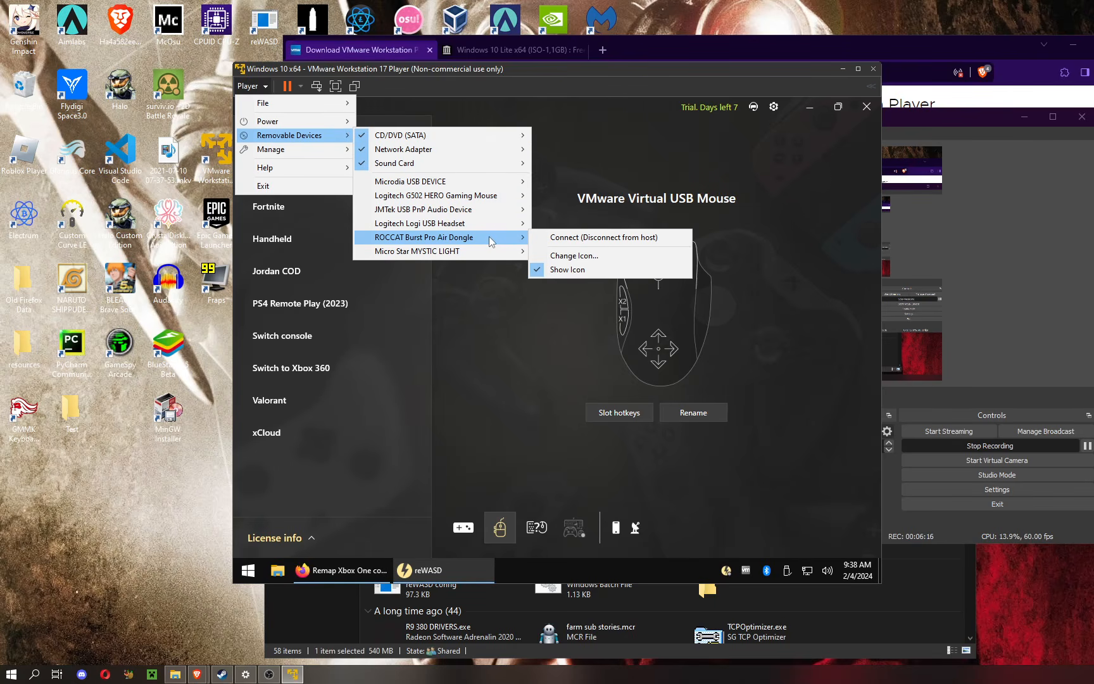
pyautogui.click(547, 238)
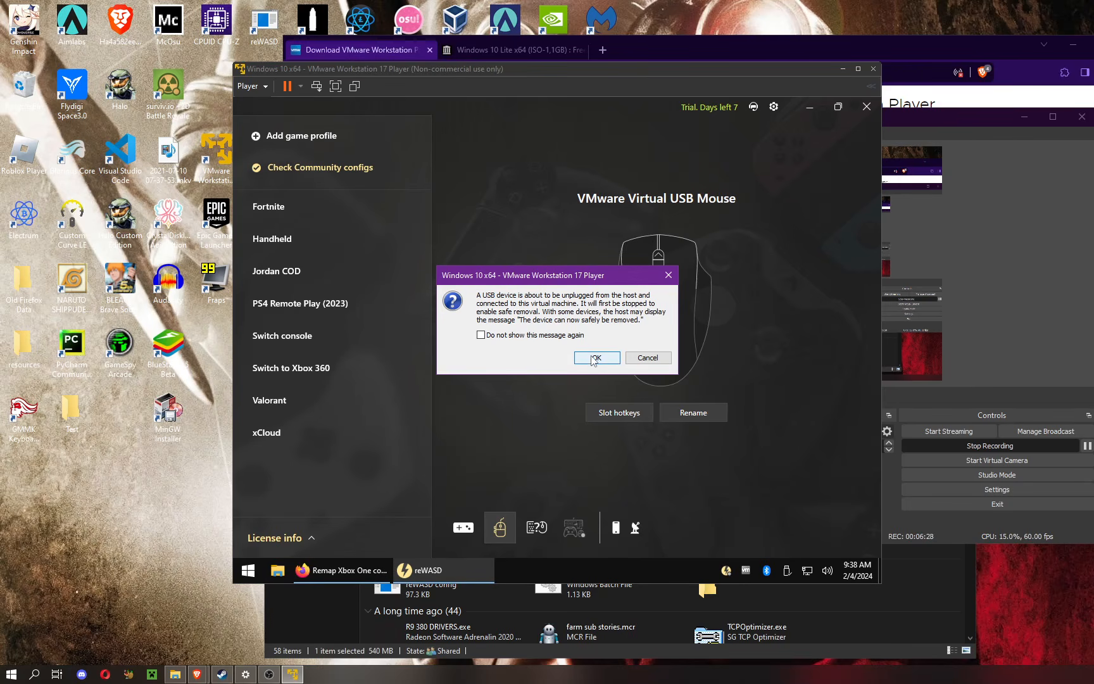
pyautogui.click(595, 359)
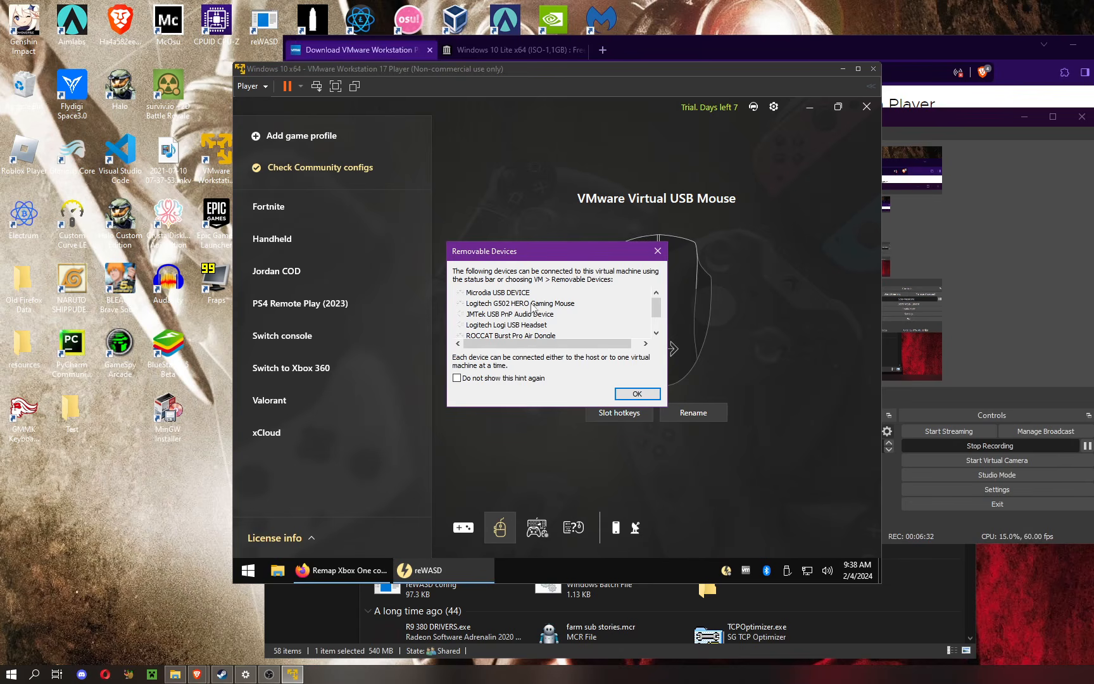
pyautogui.click(637, 394)
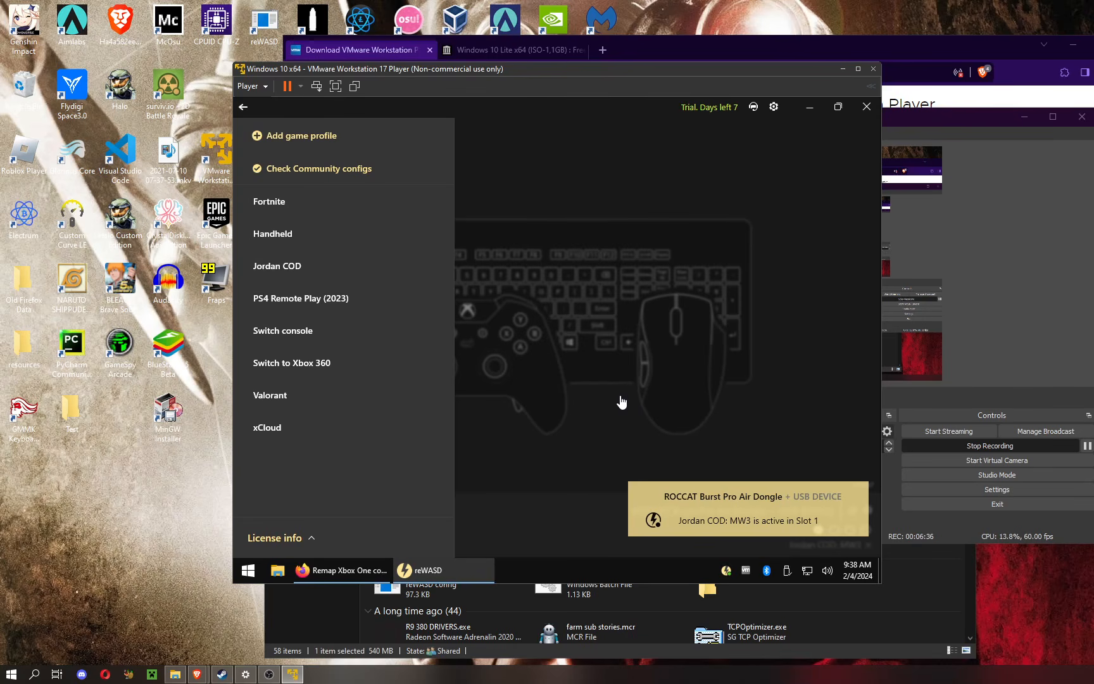
pyautogui.click(496, 371)
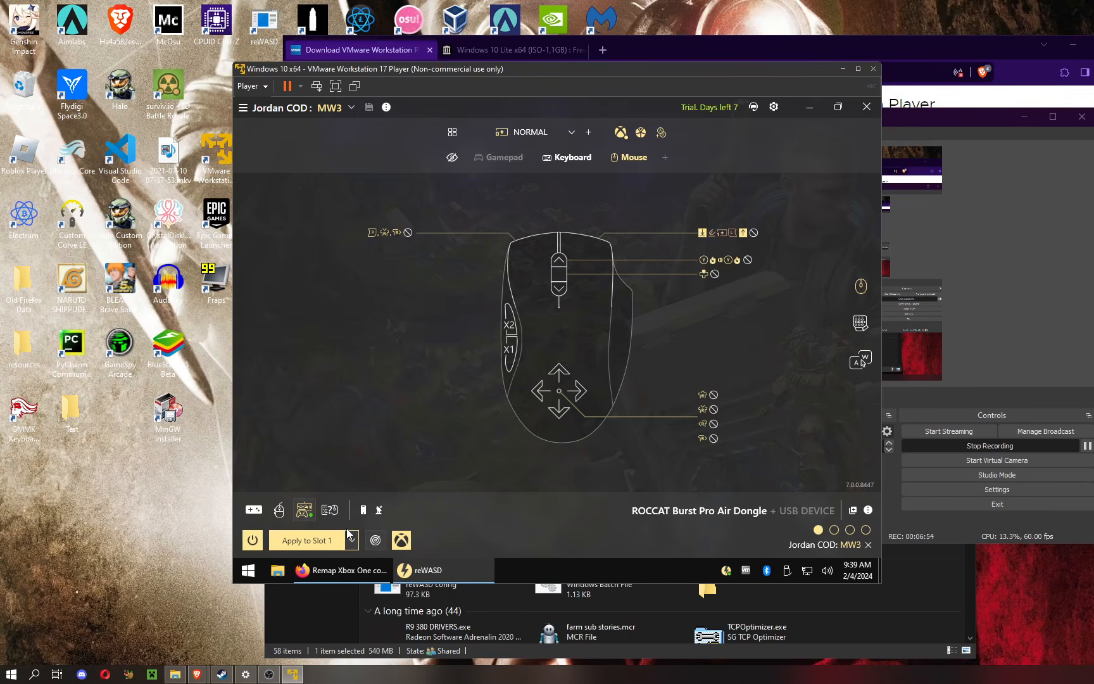
# Step: Open the NetInput-x64 folder in the virtual machine's Downloads and view the IP address in the target text file, then close the file
pyautogui.click(276, 575)
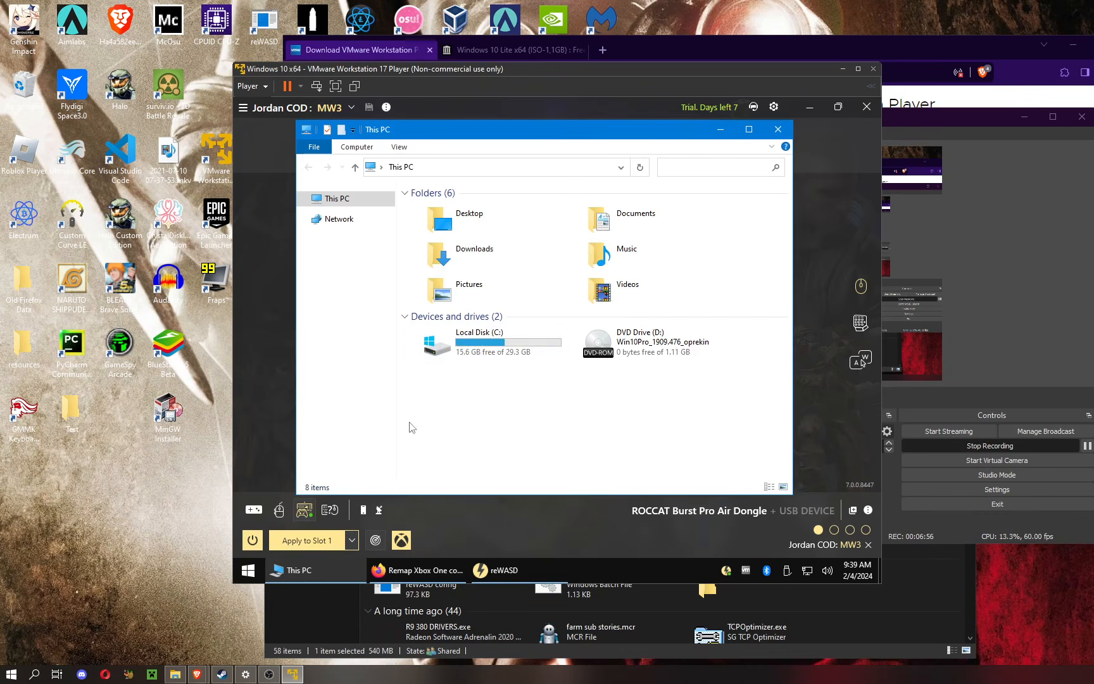
pyautogui.doubleClick(473, 253)
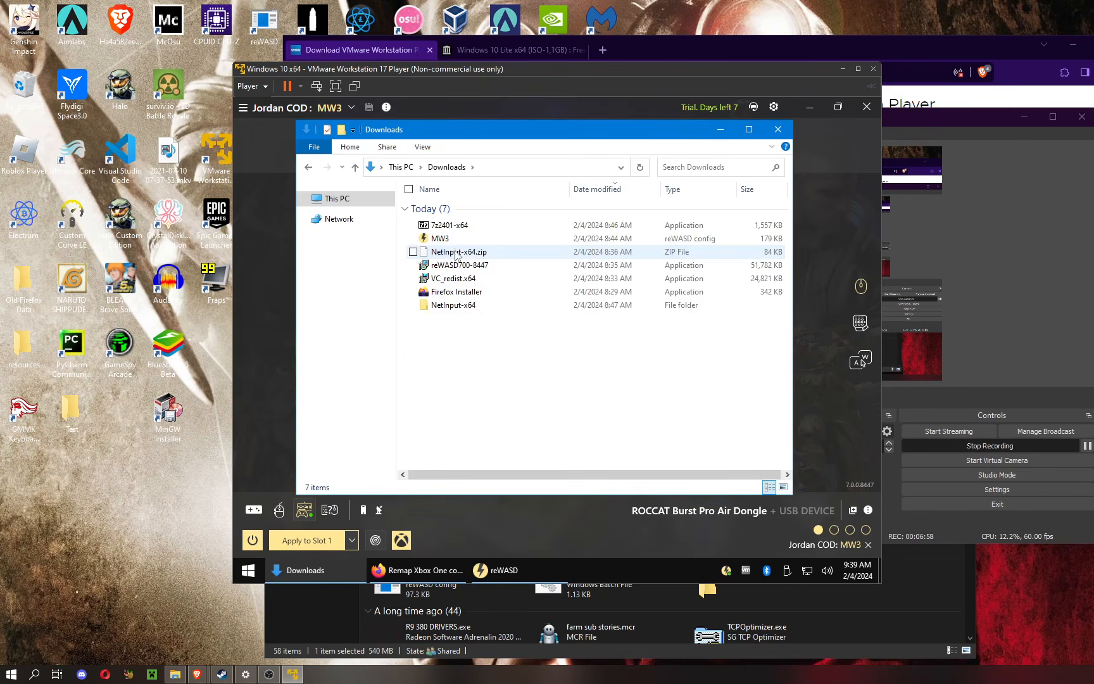
pyautogui.doubleClick(454, 305)
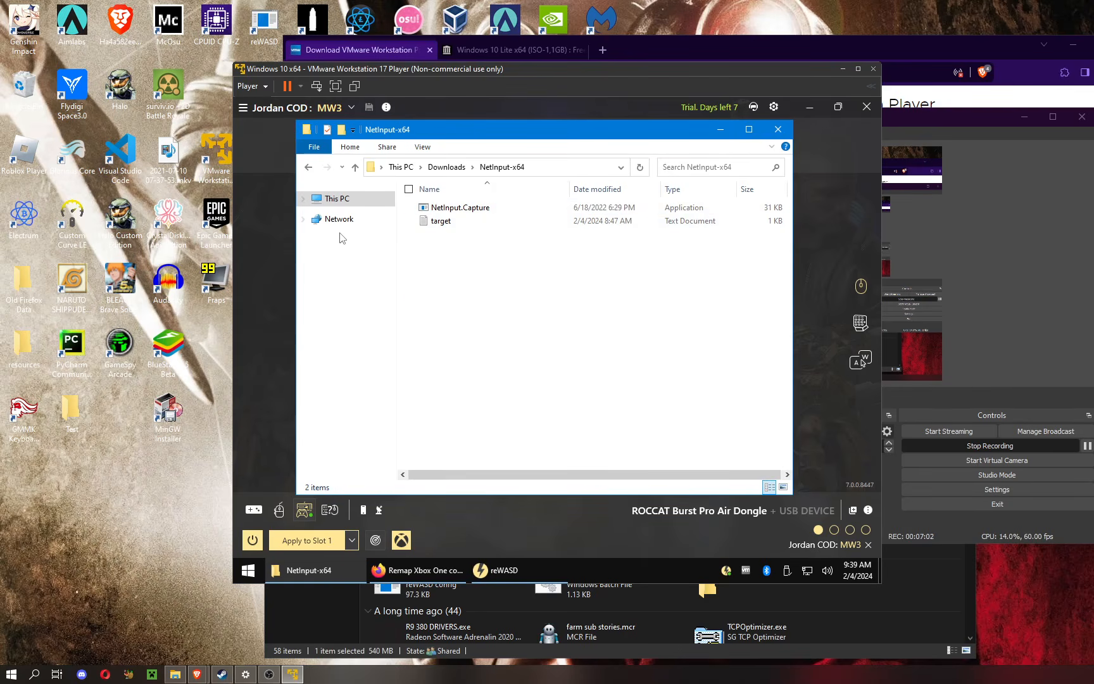
pyautogui.moveTo(478, 289); pyautogui.dragTo(474, 250)
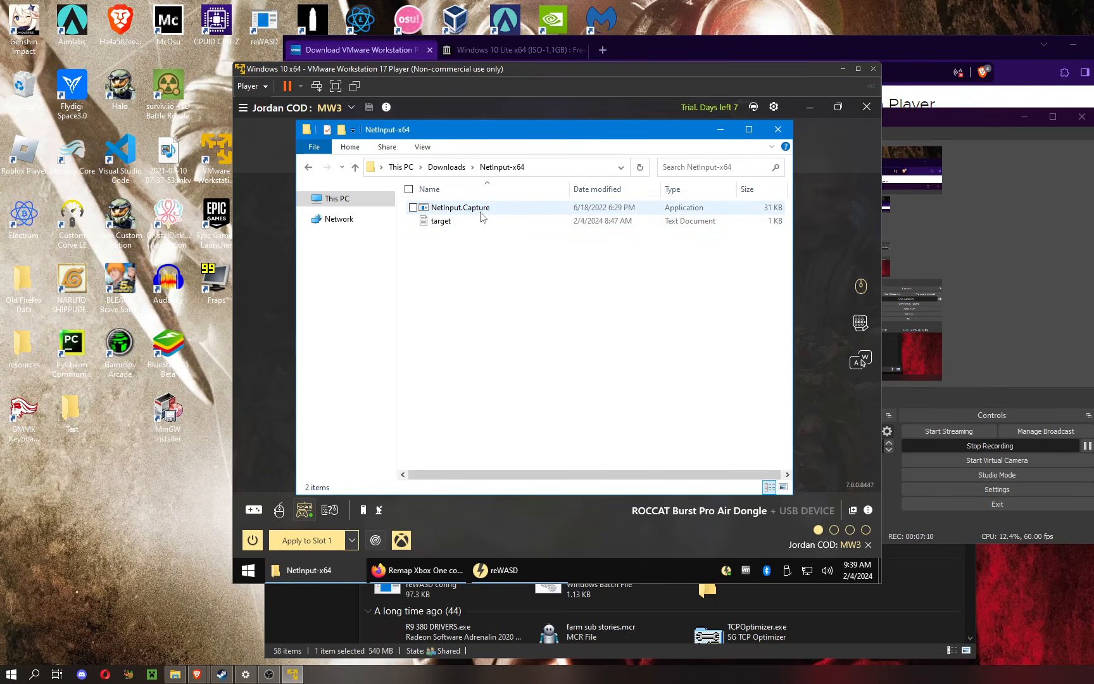
pyautogui.rightClick(466, 265)
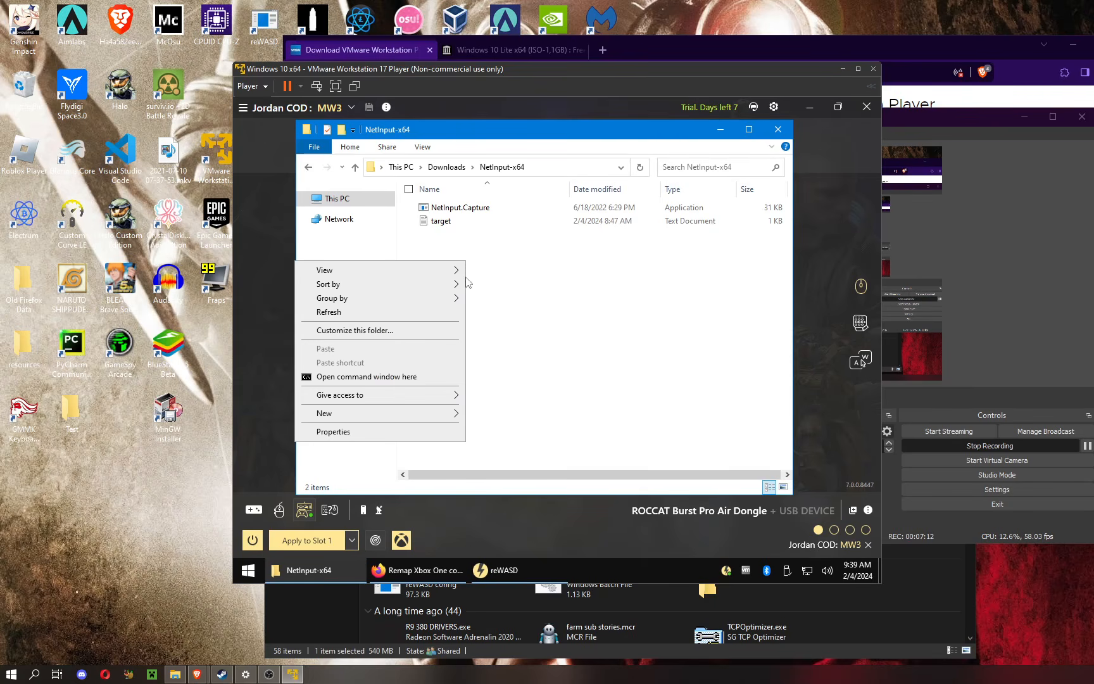
pyautogui.doubleClick(437, 223)
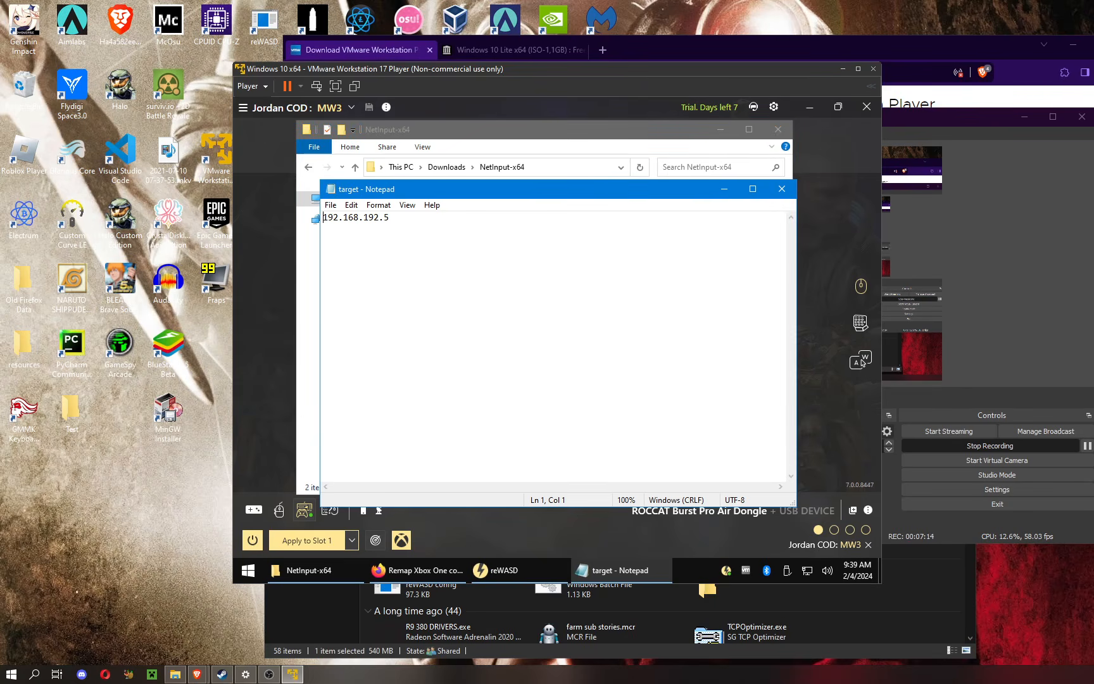
pyautogui.hotkey('ctrl', 'a')
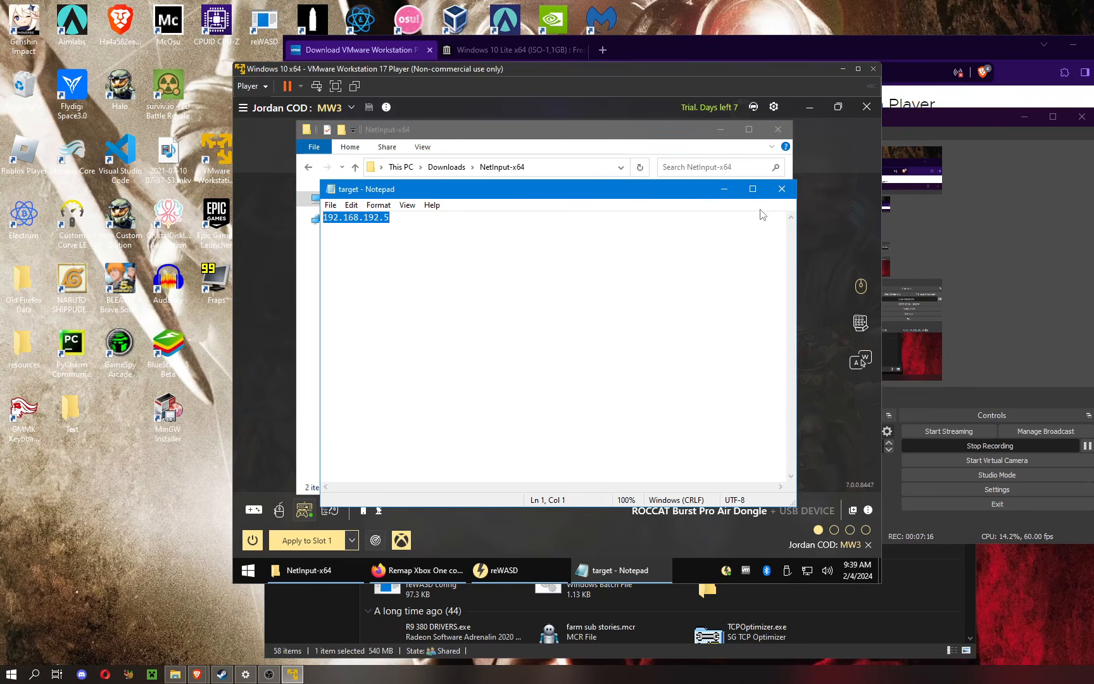
pyautogui.click(782, 188)
# Step: Open Command Prompt on the host, run a command and close it, then bring reWASD forward in the virtual machine
pyautogui.click(10, 674)
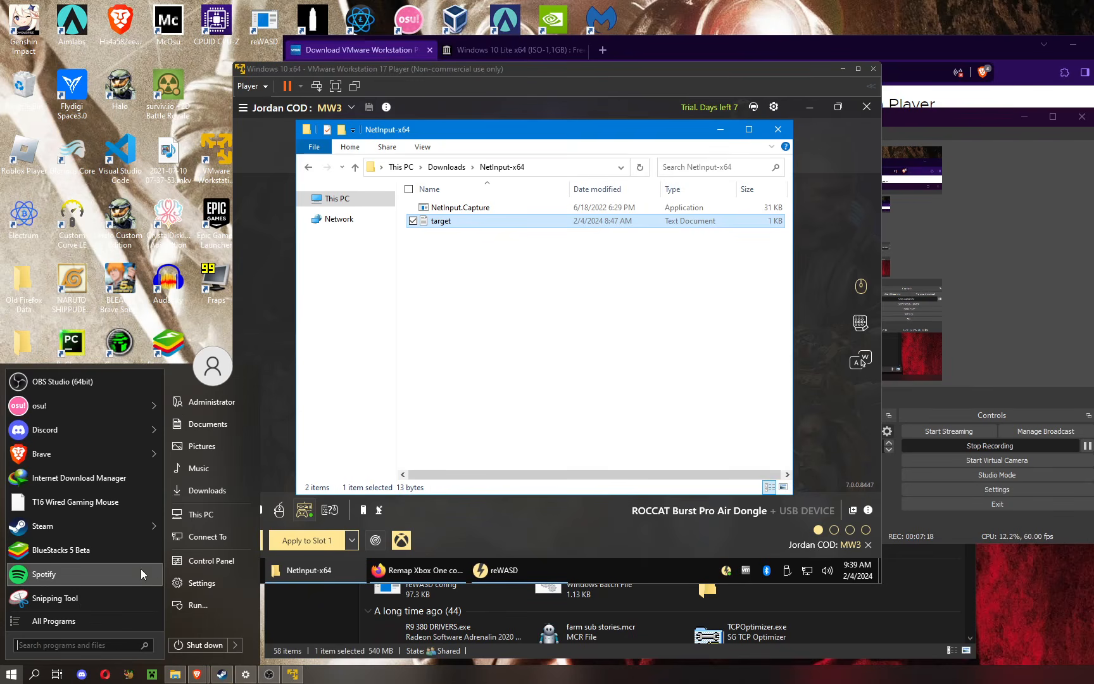
pyautogui.write('comm')
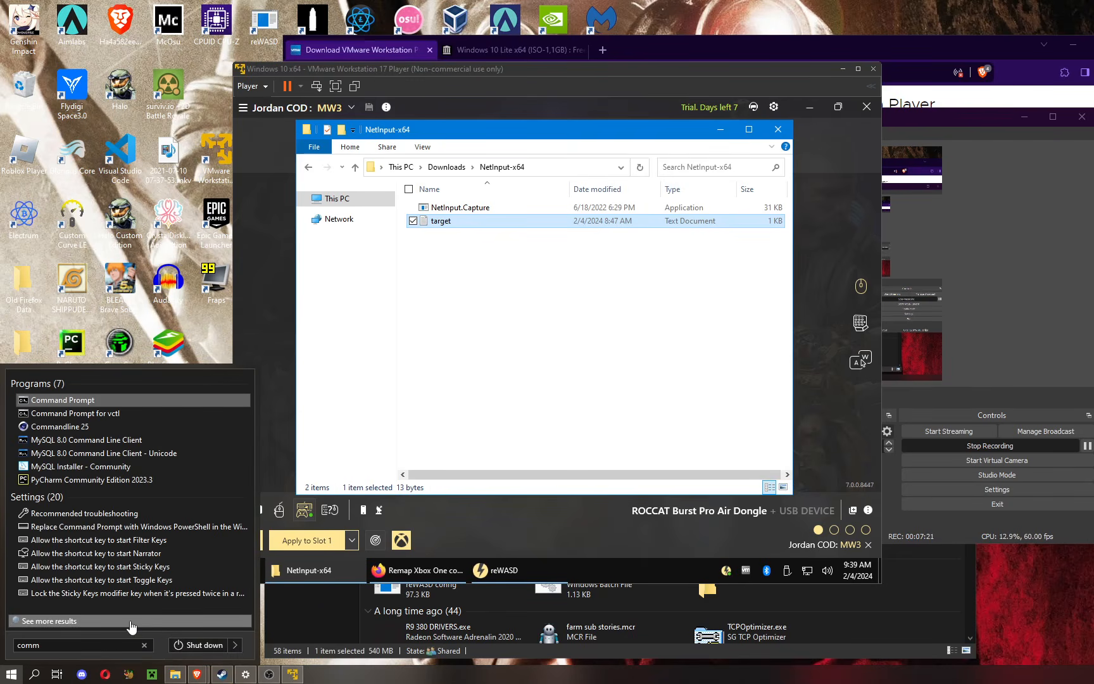
pyautogui.click(43, 399)
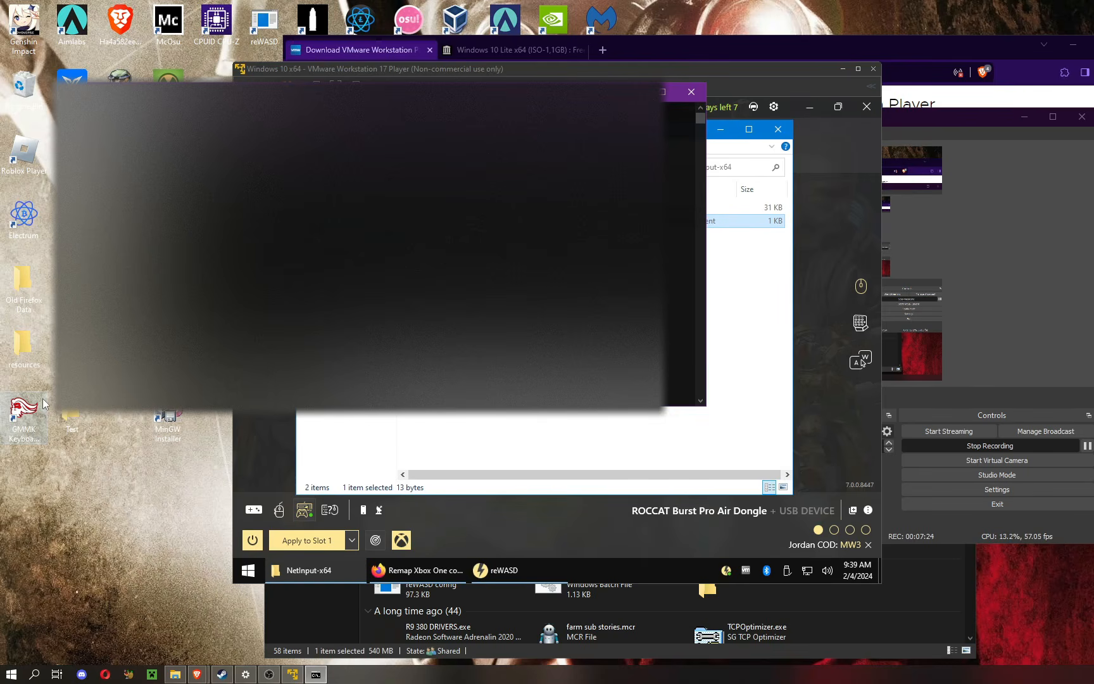
pyautogui.press('Return')
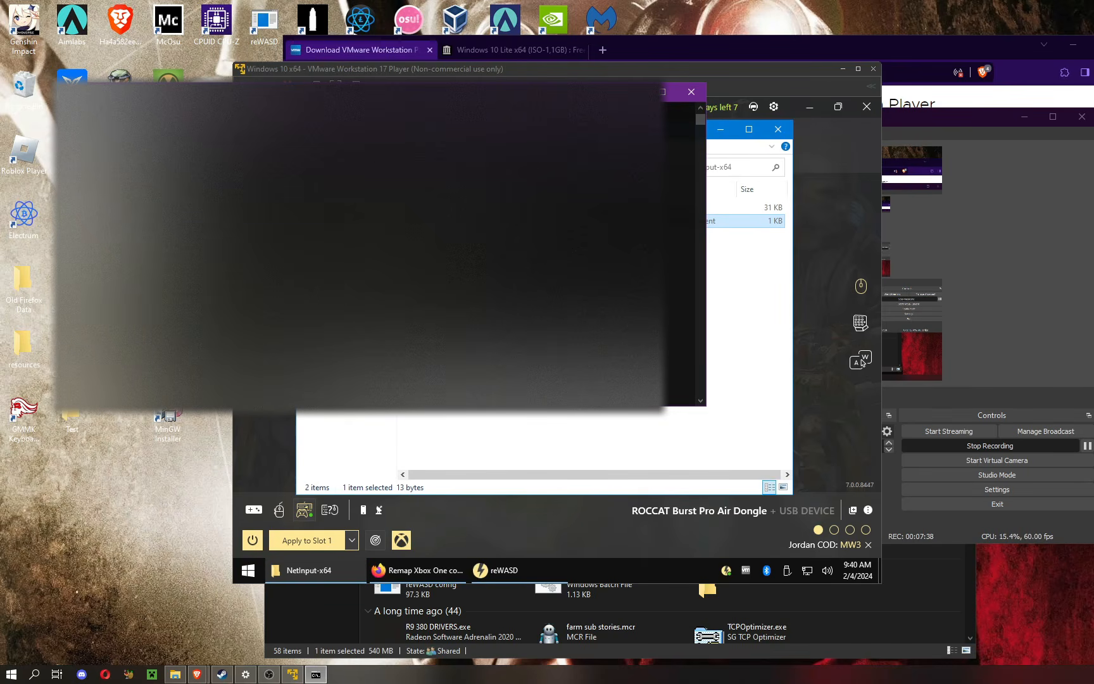
pyautogui.click(696, 97)
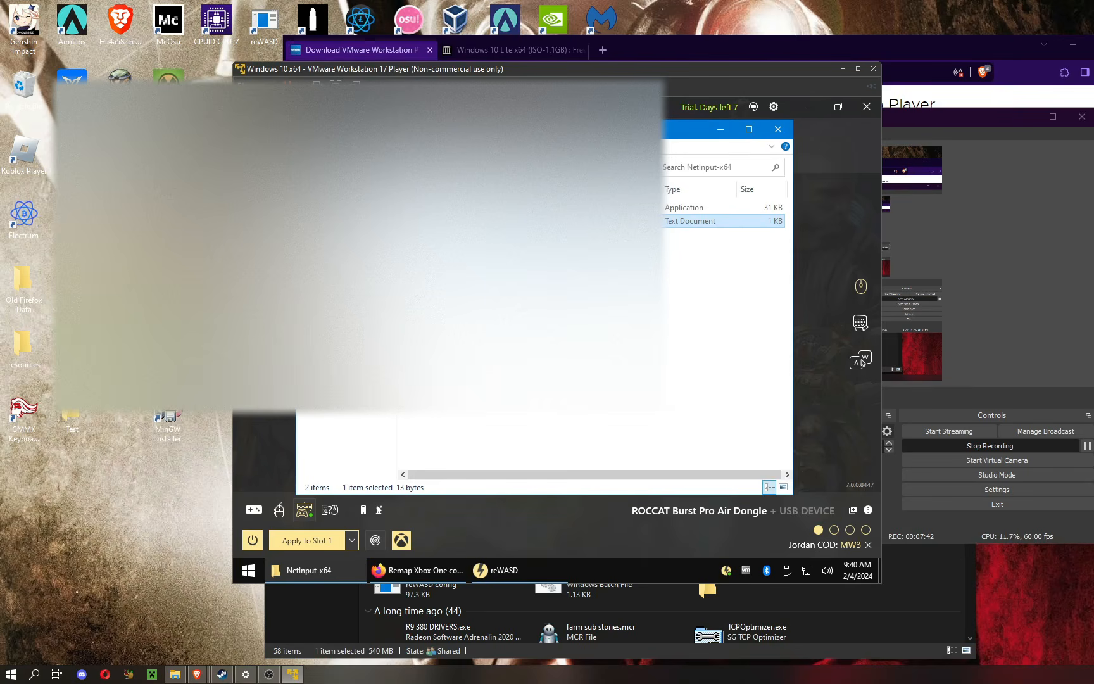
pyautogui.click(538, 298)
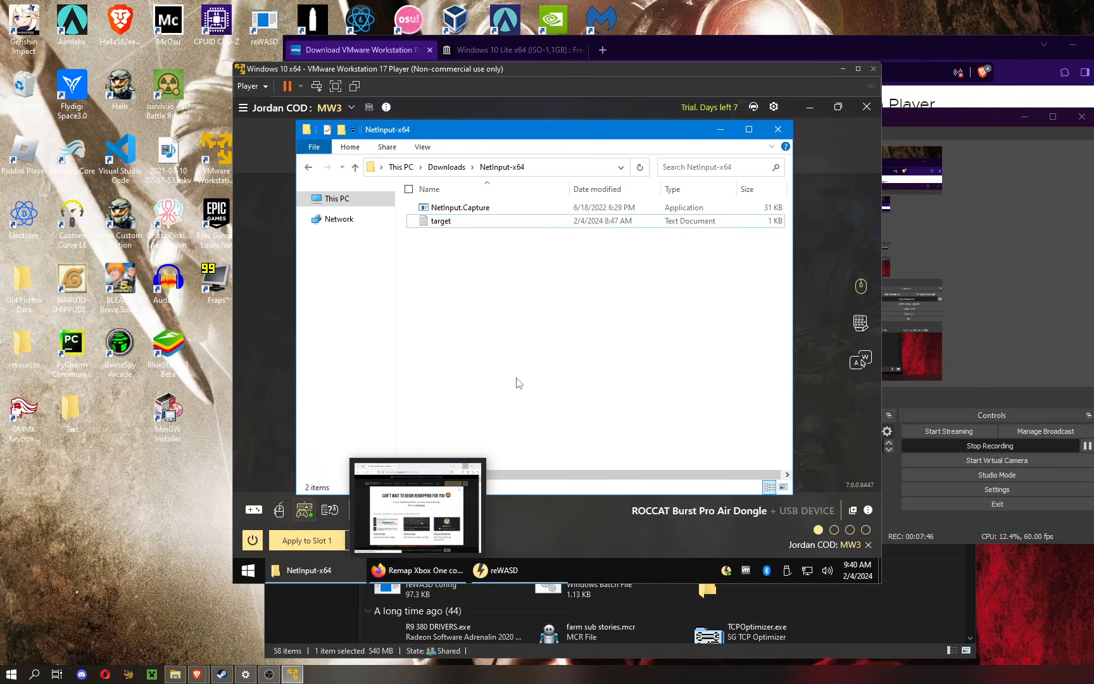
pyautogui.click(567, 522)
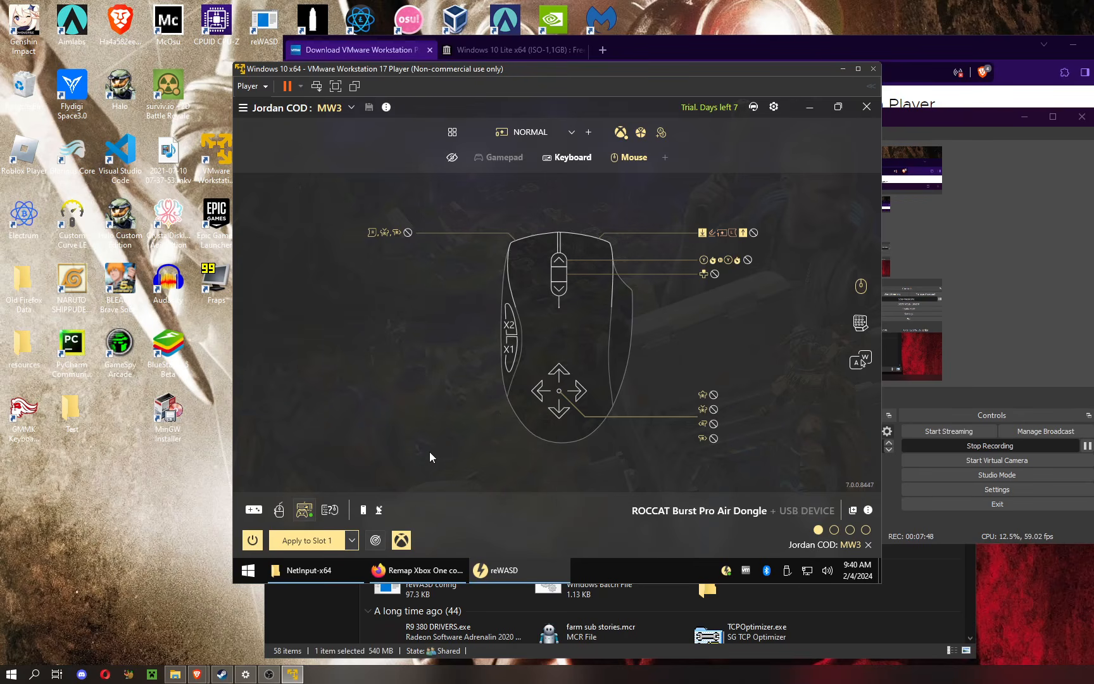
# Step: On the host, open the NetInput-x64 folder inside Downloads > Compressed and run NetInput.Player.exe
pyautogui.moveTo(174, 674)
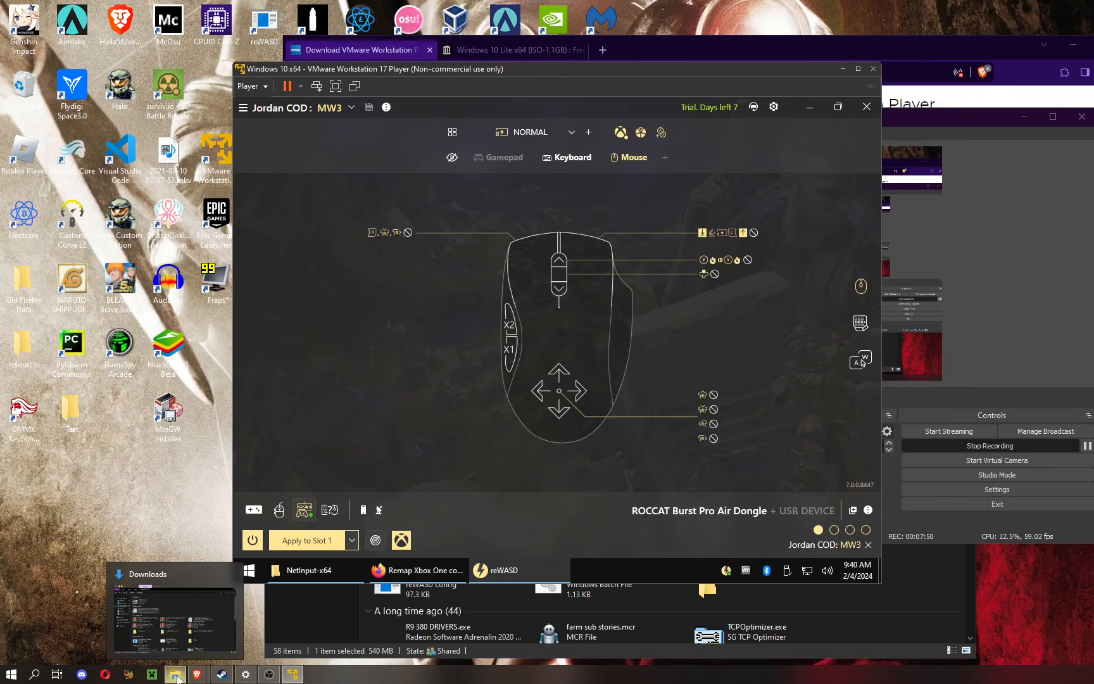
pyautogui.click(172, 635)
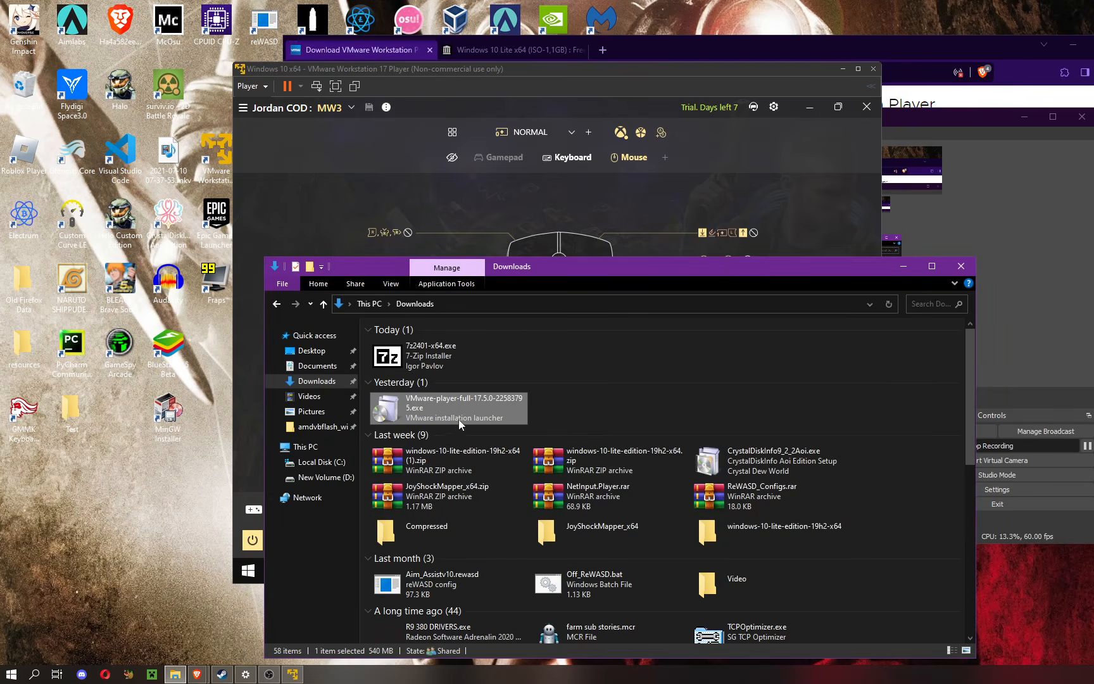
pyautogui.doubleClick(478, 535)
pyautogui.scroll(-10, 490, 503)
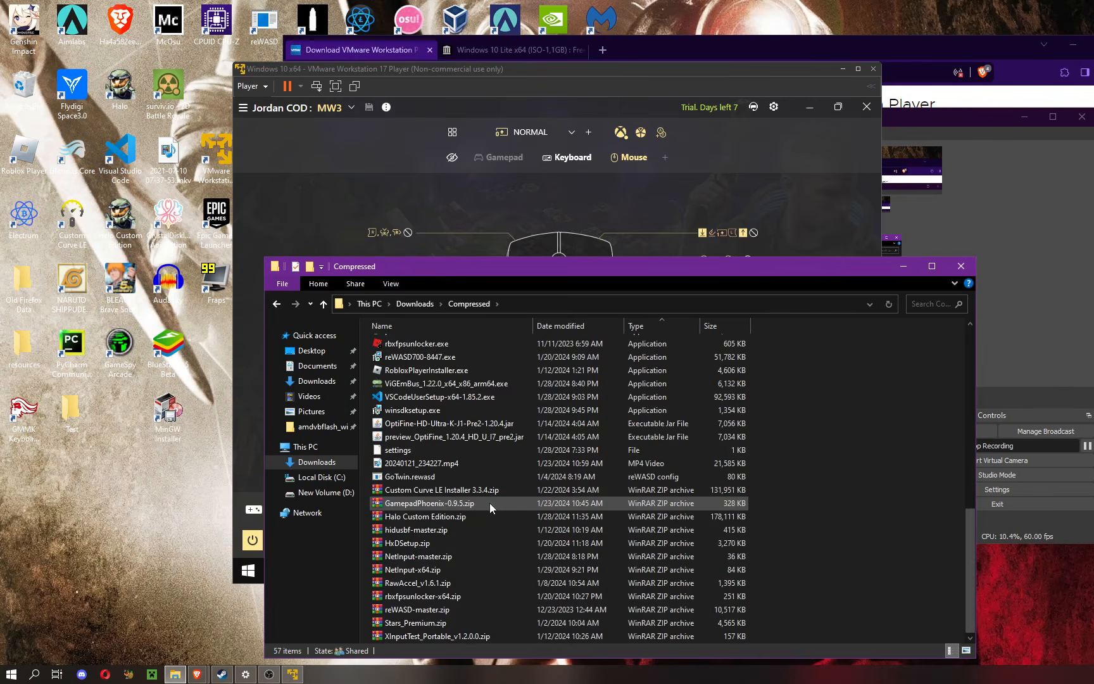
pyautogui.scroll(10, 490, 502)
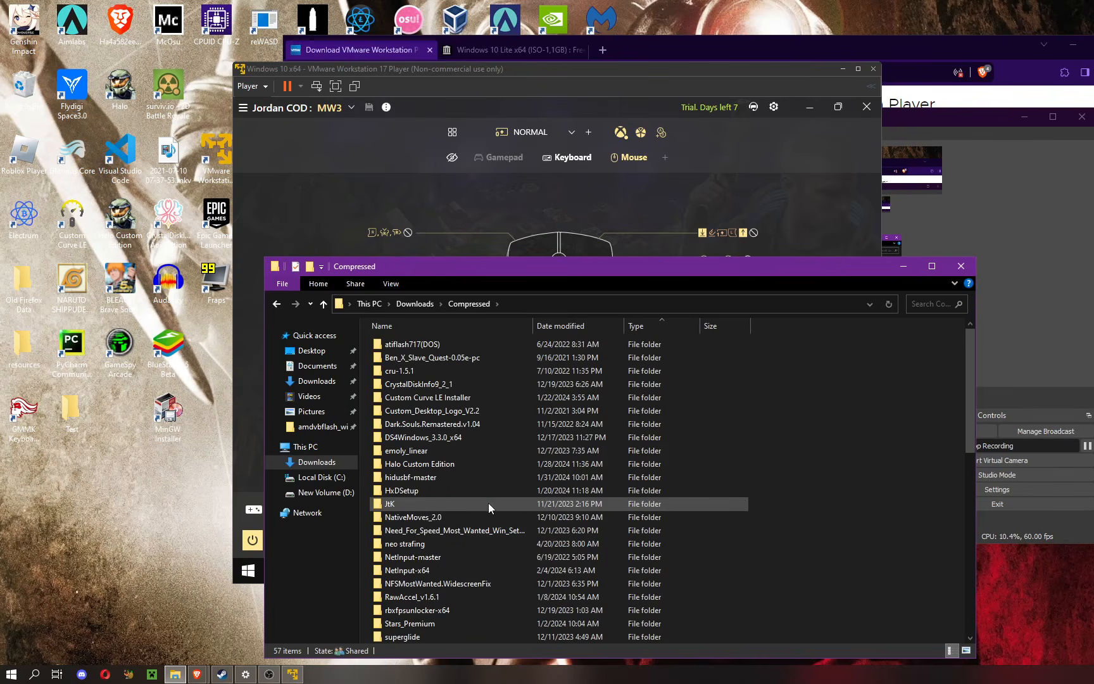
pyautogui.doubleClick(434, 566)
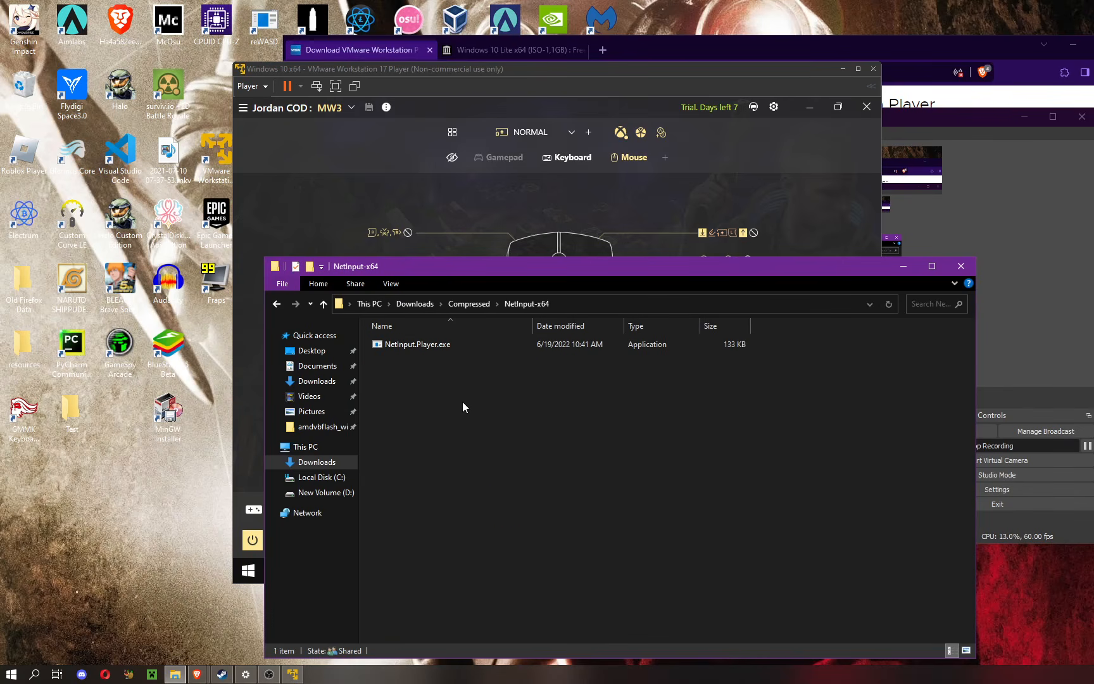
pyautogui.doubleClick(441, 349)
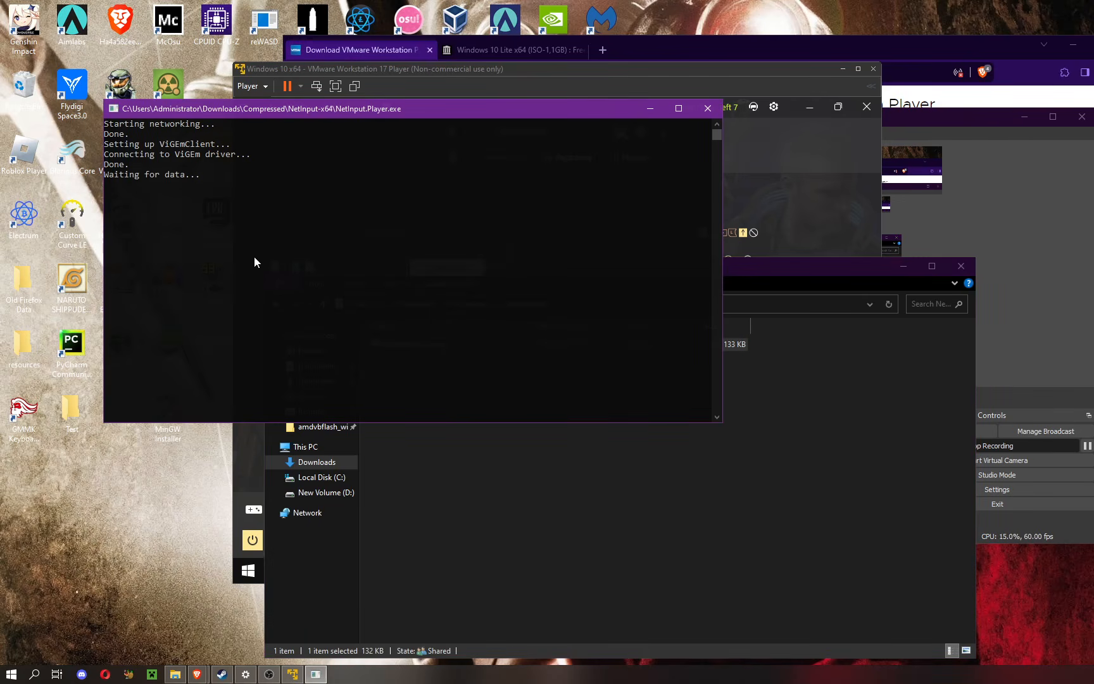
# Step: Run NetInput.Capture from the virtual machine's NetInput-x64 folder and check the host's NetInput.Player console for the gamepad connection
pyautogui.click(246, 480)
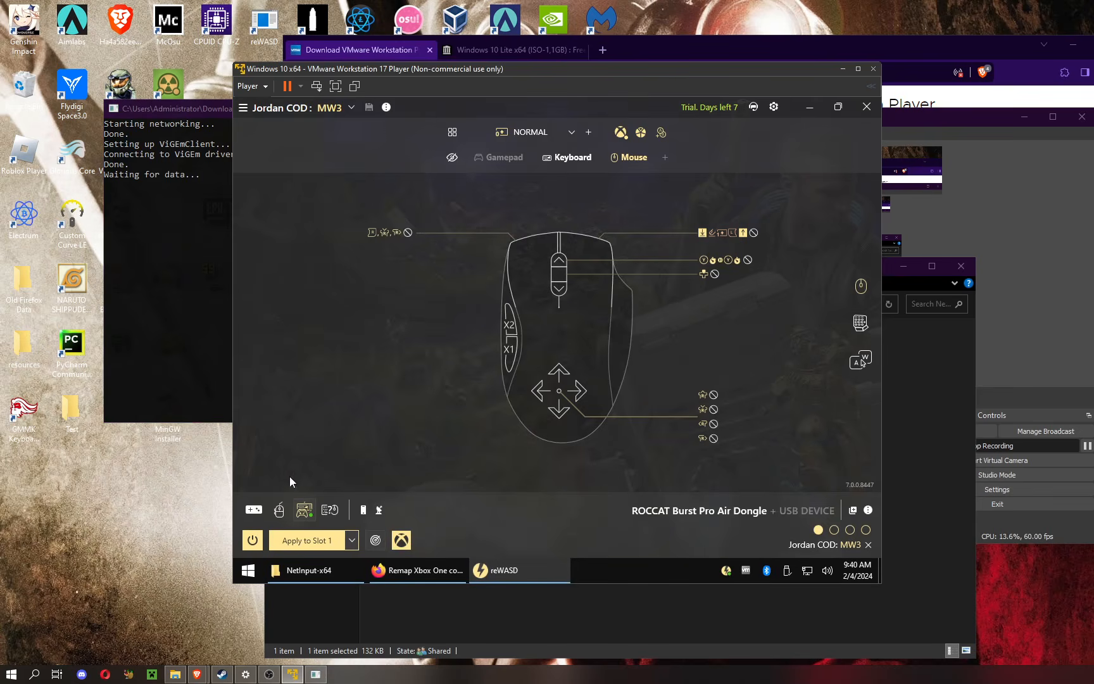
pyautogui.click(327, 571)
pyautogui.doubleClick(454, 208)
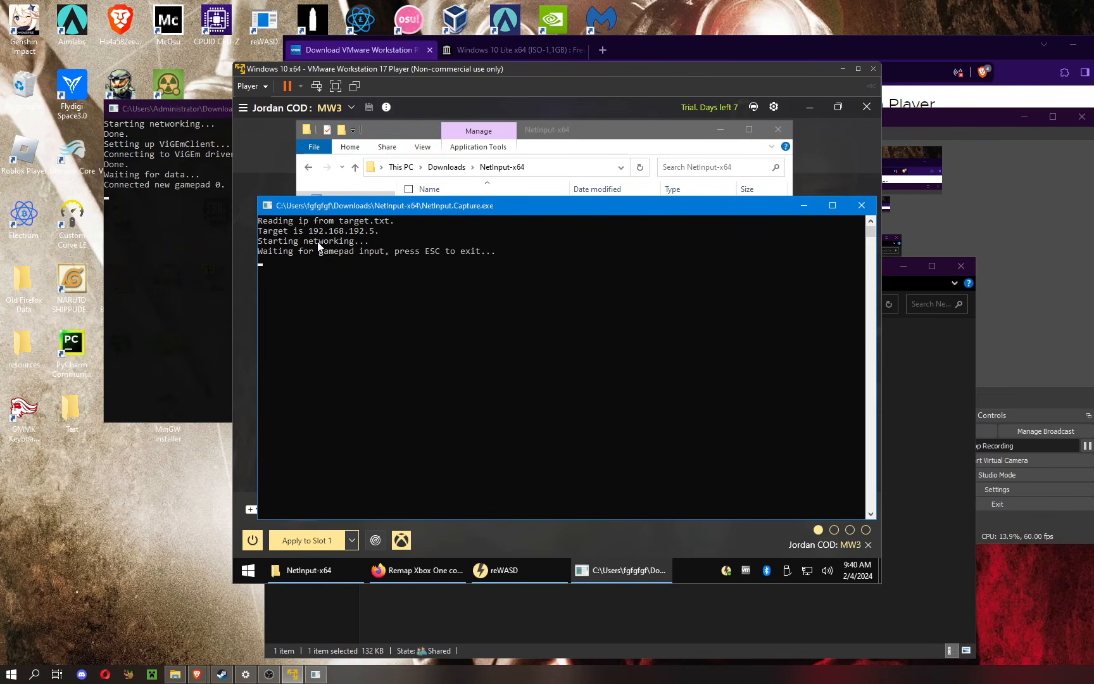
pyautogui.click(131, 226)
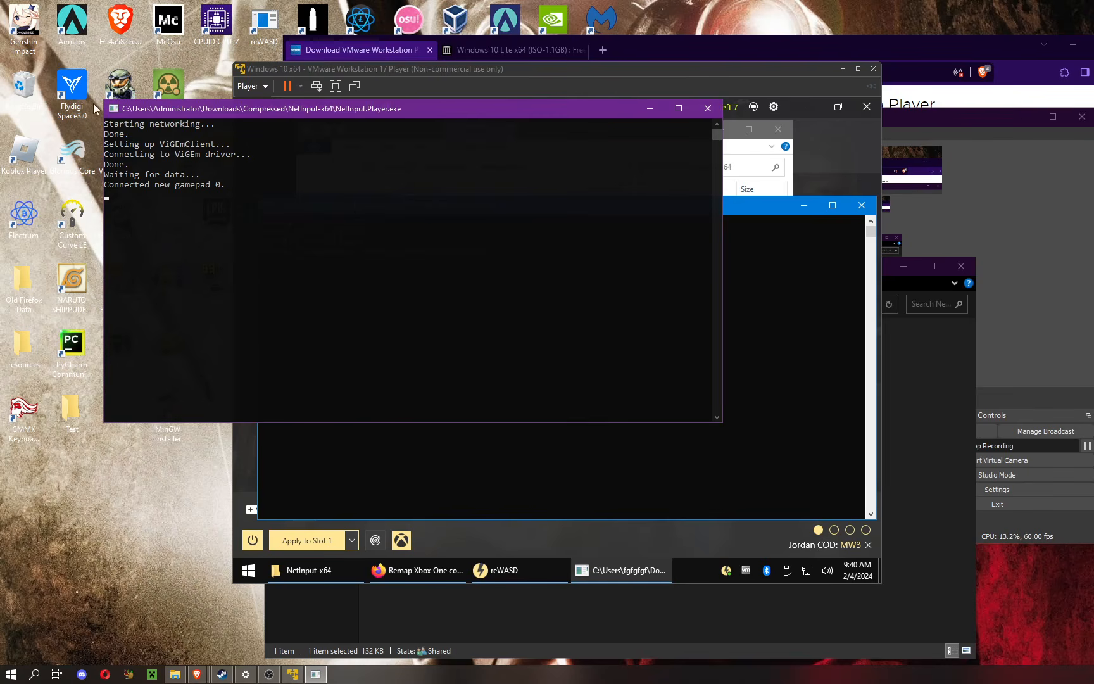
pyautogui.click(837, 170)
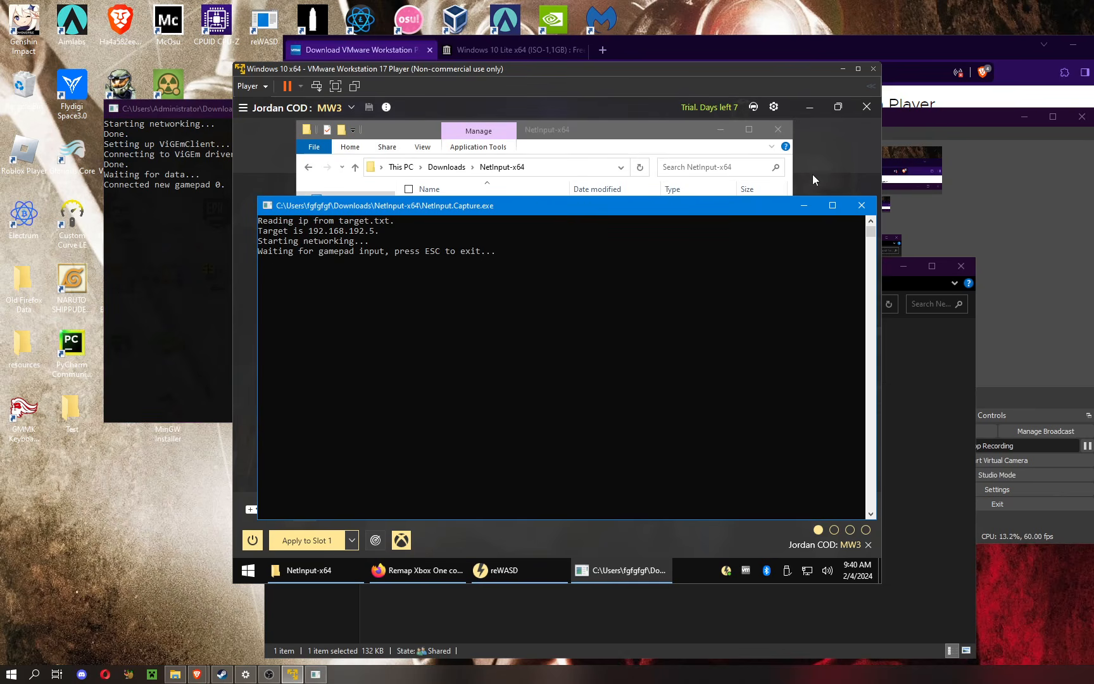
# Step: Bring the host's NetInput.Player console forward, then open gamepad-tester.com in a new tab of the host's Brave browser
pyautogui.click(148, 214)
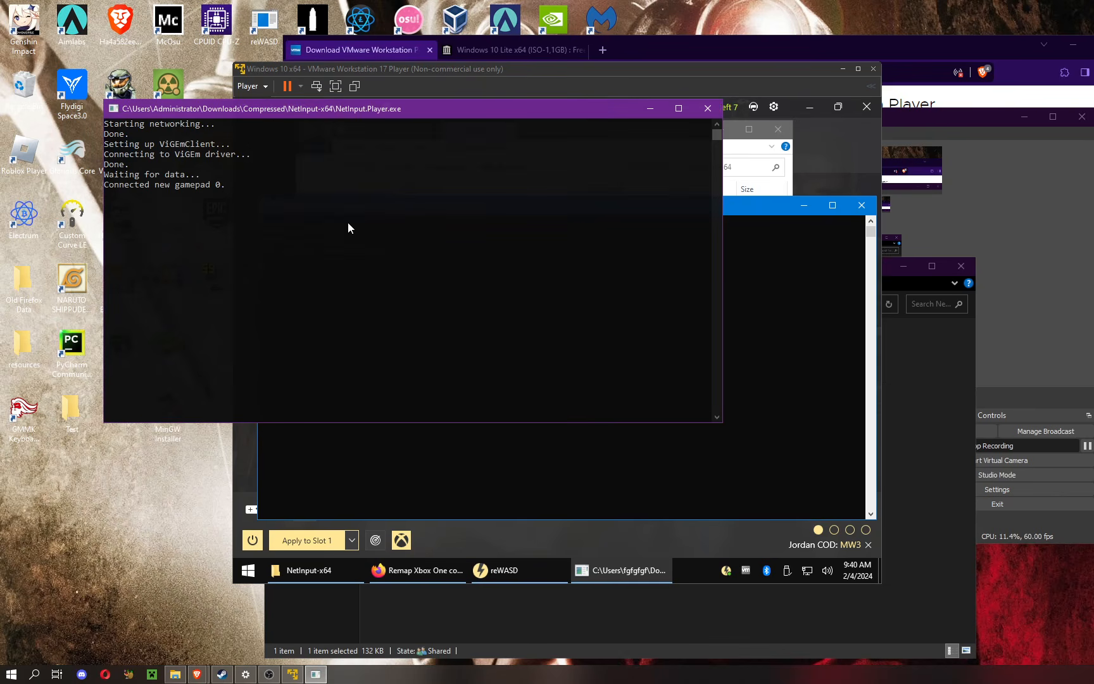
pyautogui.click(197, 674)
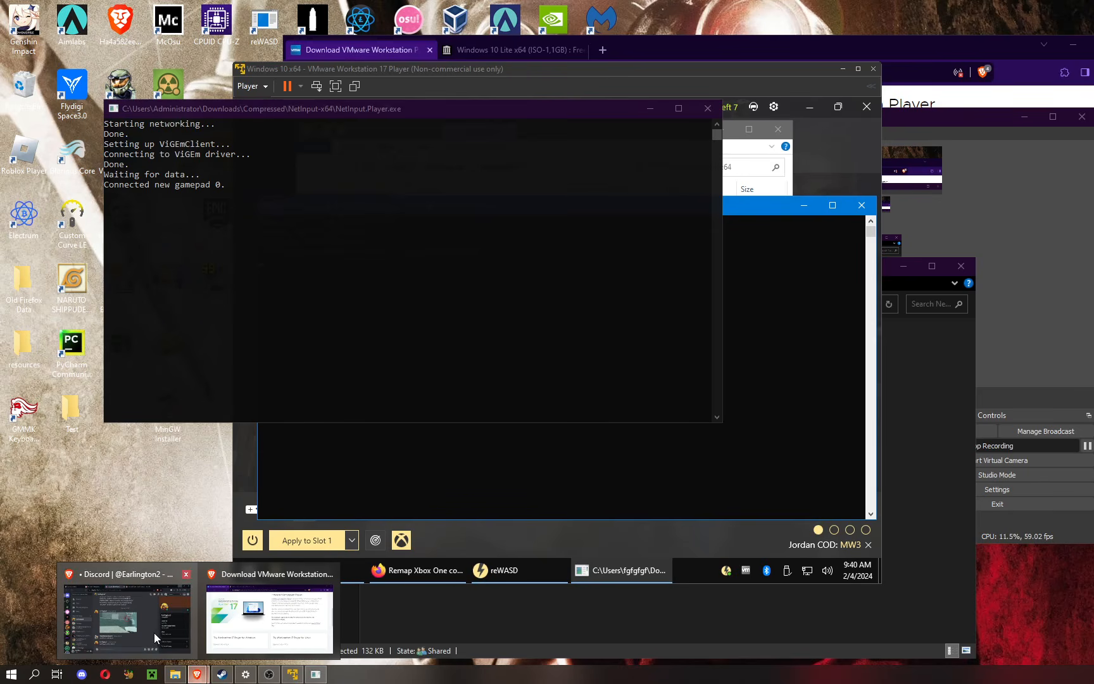
pyautogui.click(269, 618)
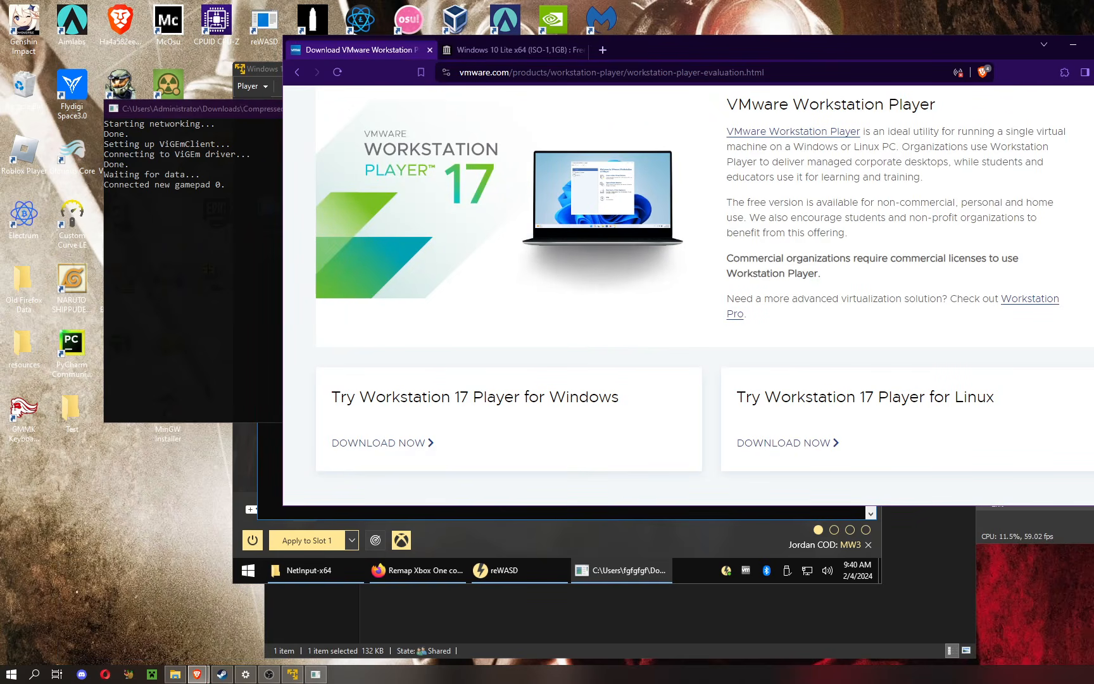
pyautogui.click(601, 50)
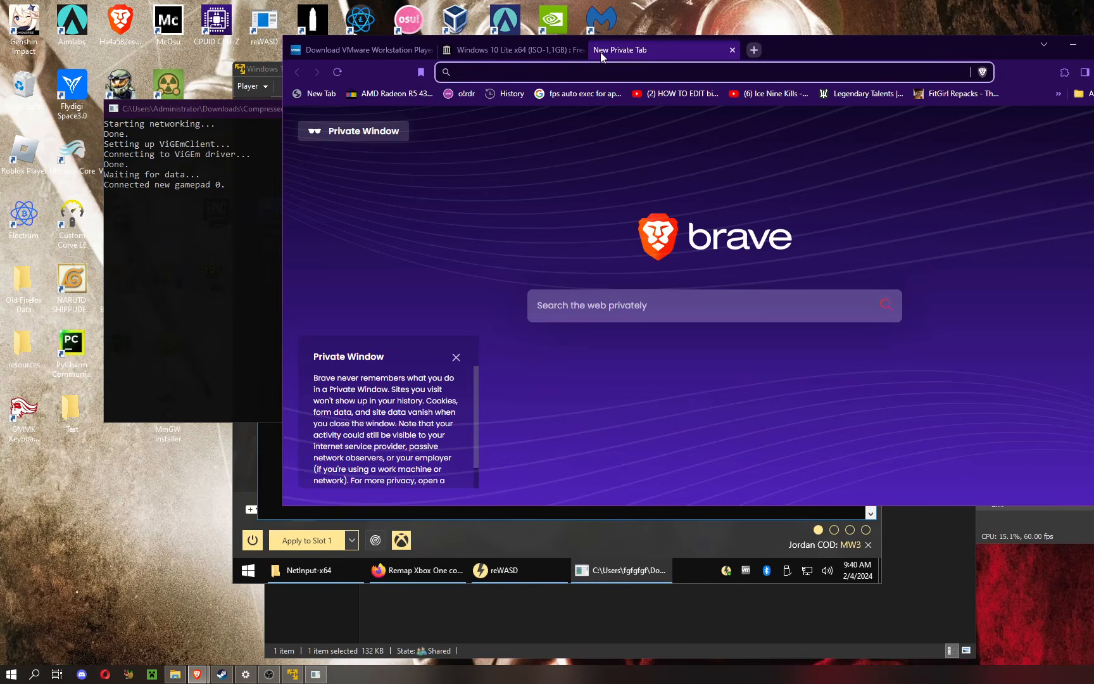
pyautogui.write('gamepad-tester.com')
pyautogui.press('Return')
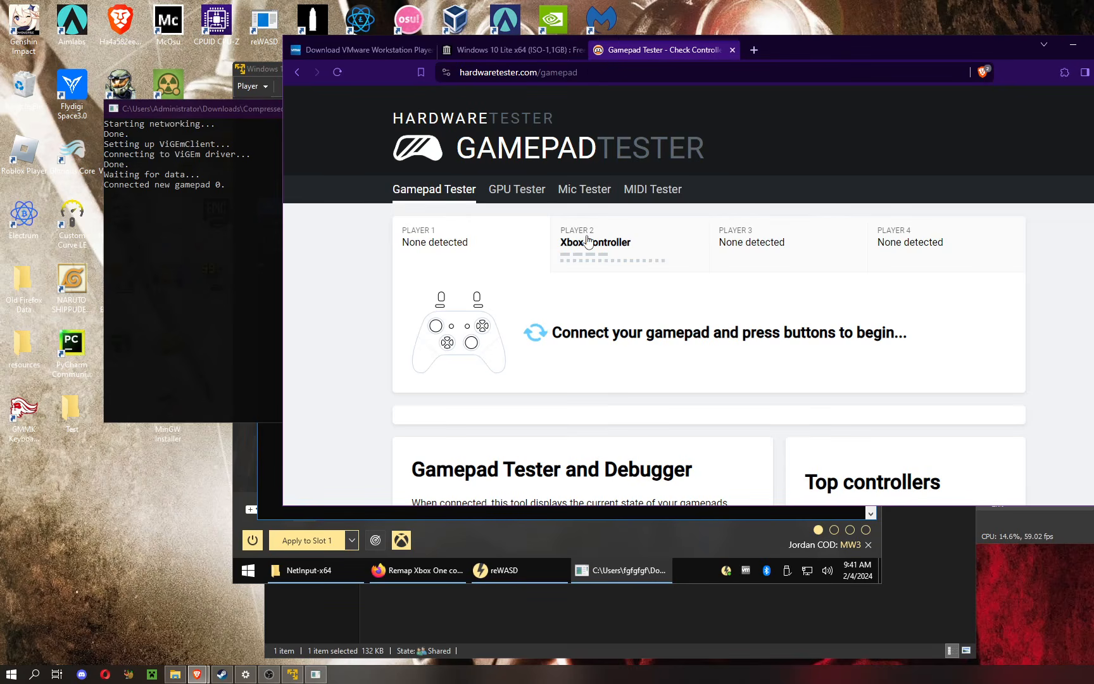
# Step: Show the Player 2 Xbox Controller on the gamepad tester page and examine its connection, button and axis readings
pyautogui.click(594, 256)
pyautogui.scroll(-3, 603, 272)
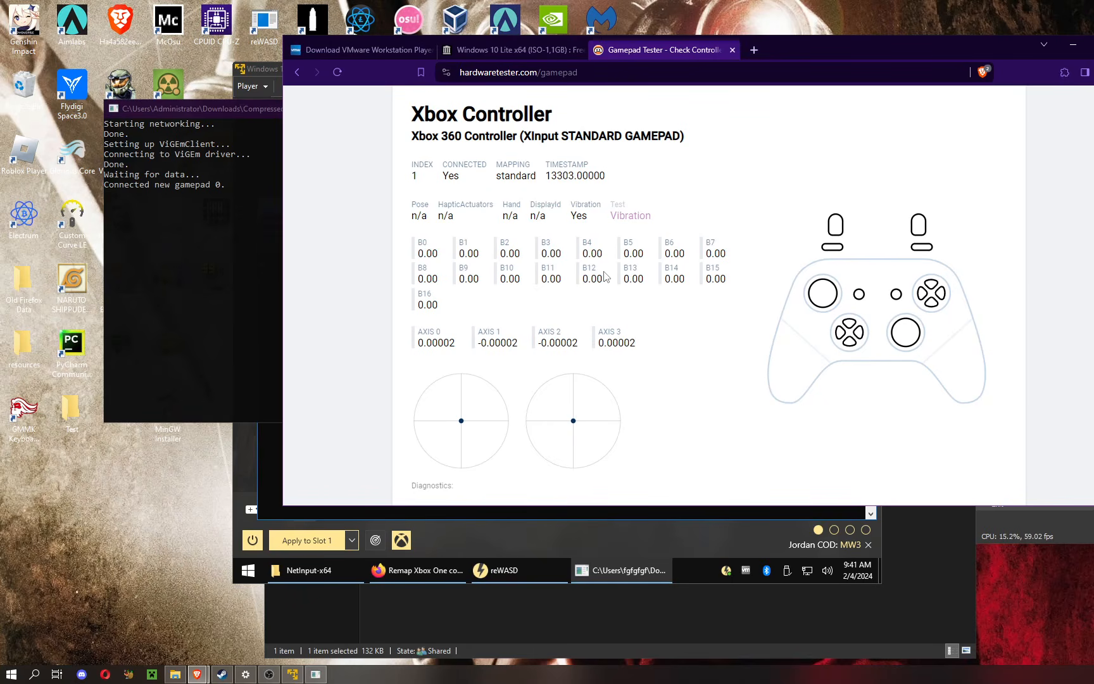
pyautogui.scroll(3, 603, 274)
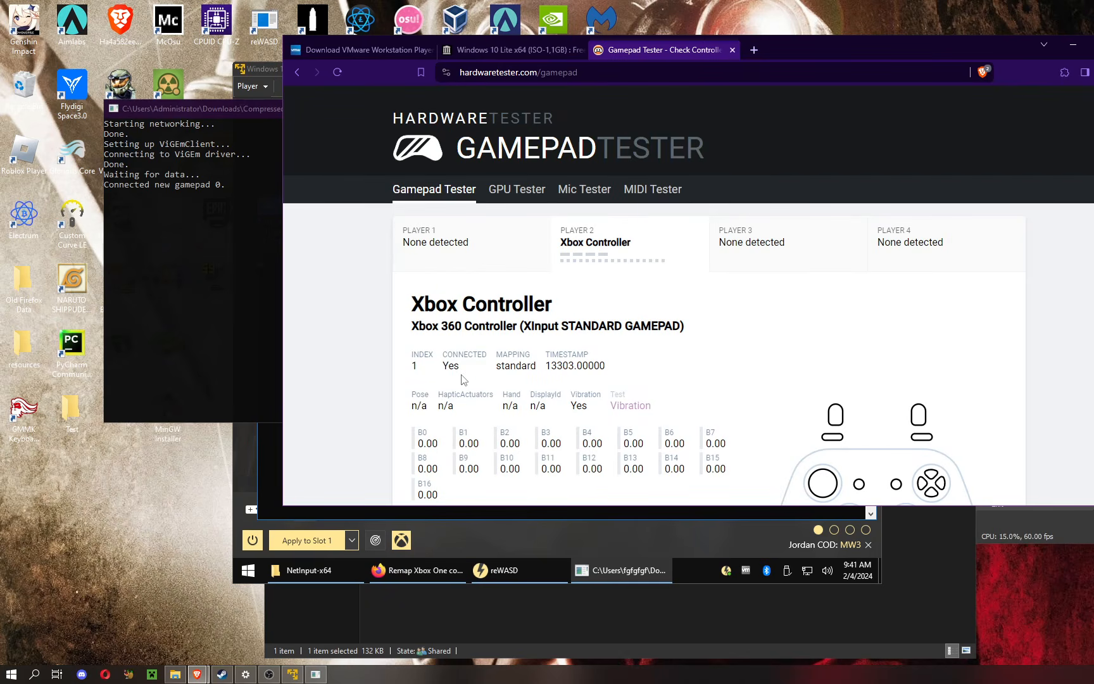
# Step: Return to VMware Player and examine the virtual machine's removable devices, including the ROCCAT Burst Pro Air Dongle and Microdia USB DEVICE, then close the list
pyautogui.click(480, 548)
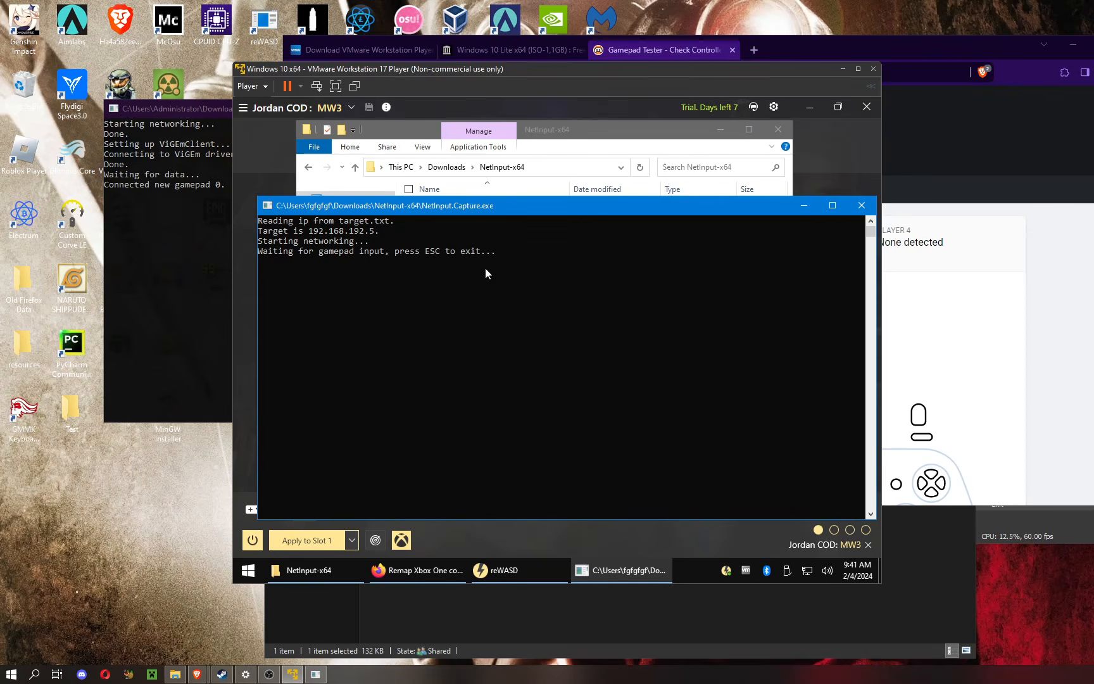
pyautogui.click(266, 89)
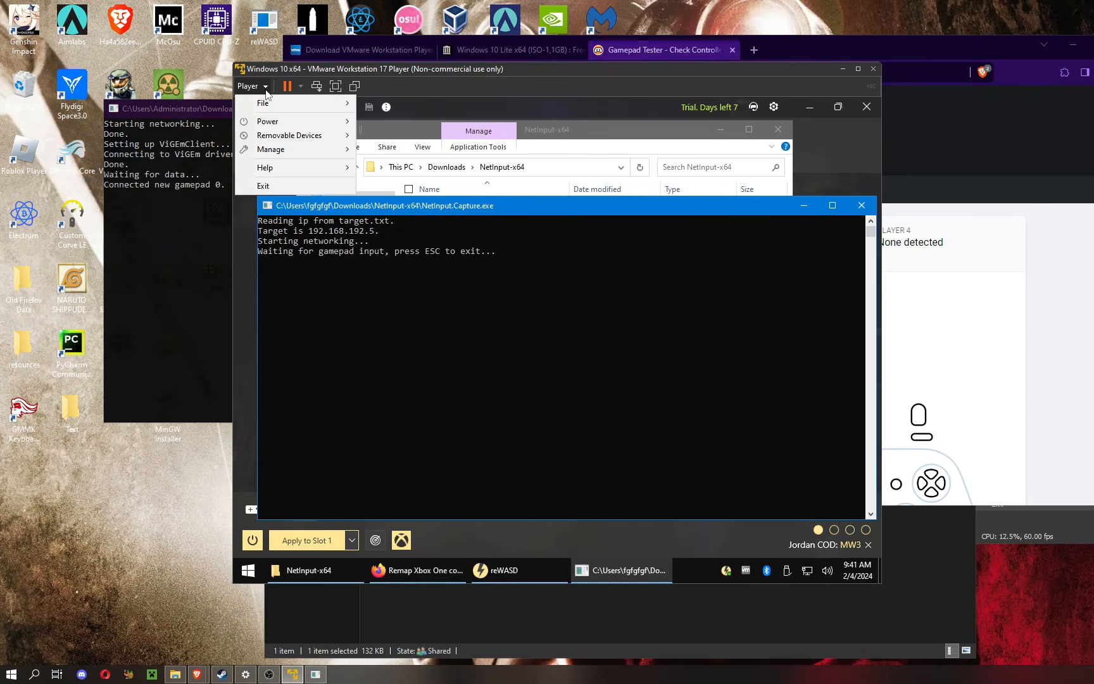
pyautogui.moveTo(285, 136)
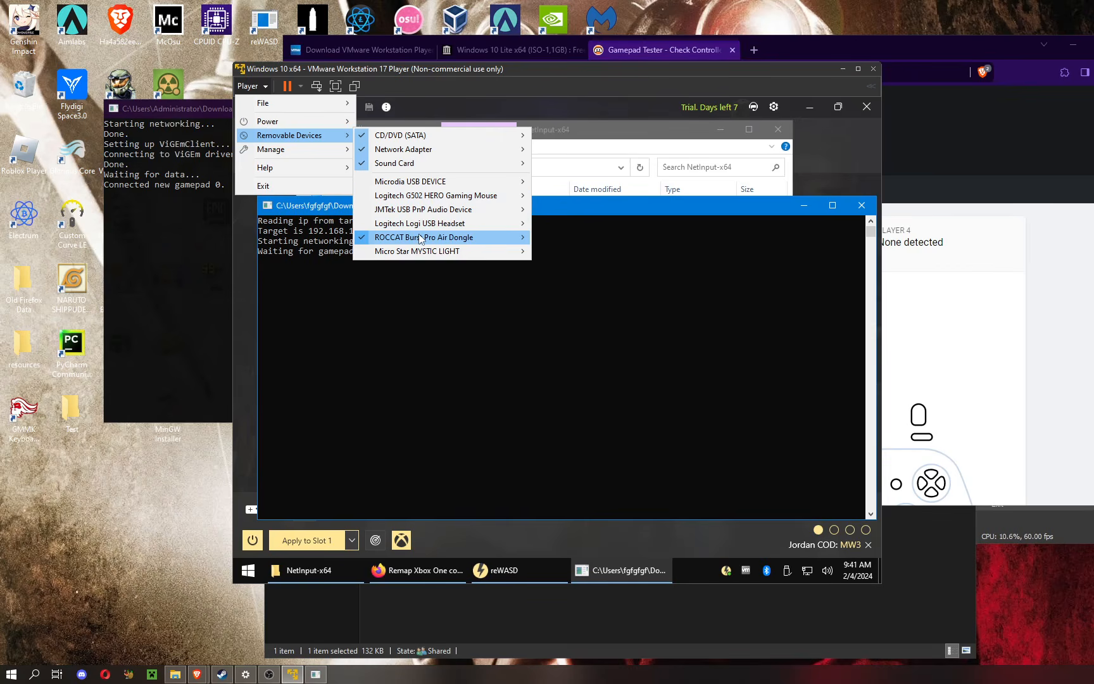
pyautogui.moveTo(413, 182)
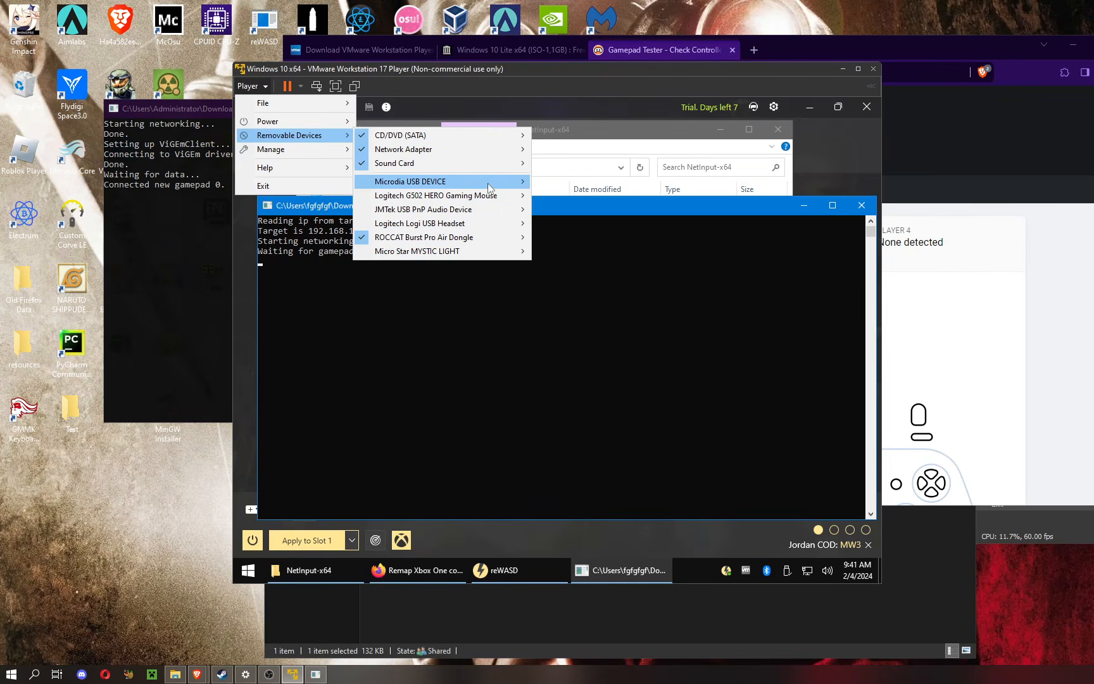
pyautogui.moveTo(456, 242)
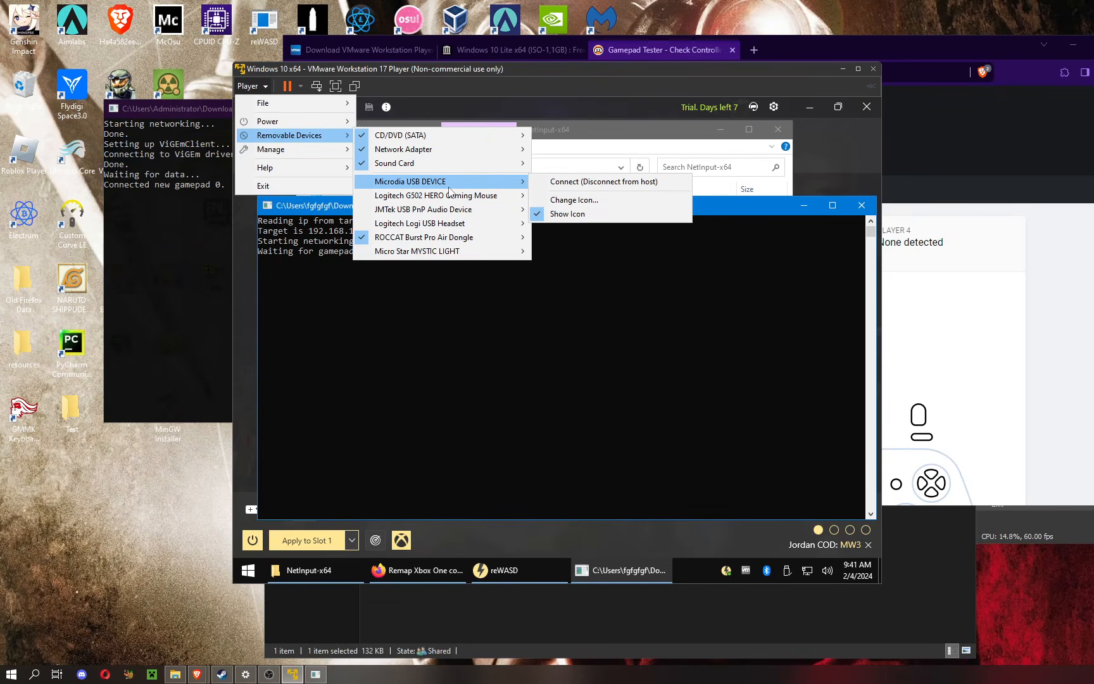
pyautogui.click(479, 332)
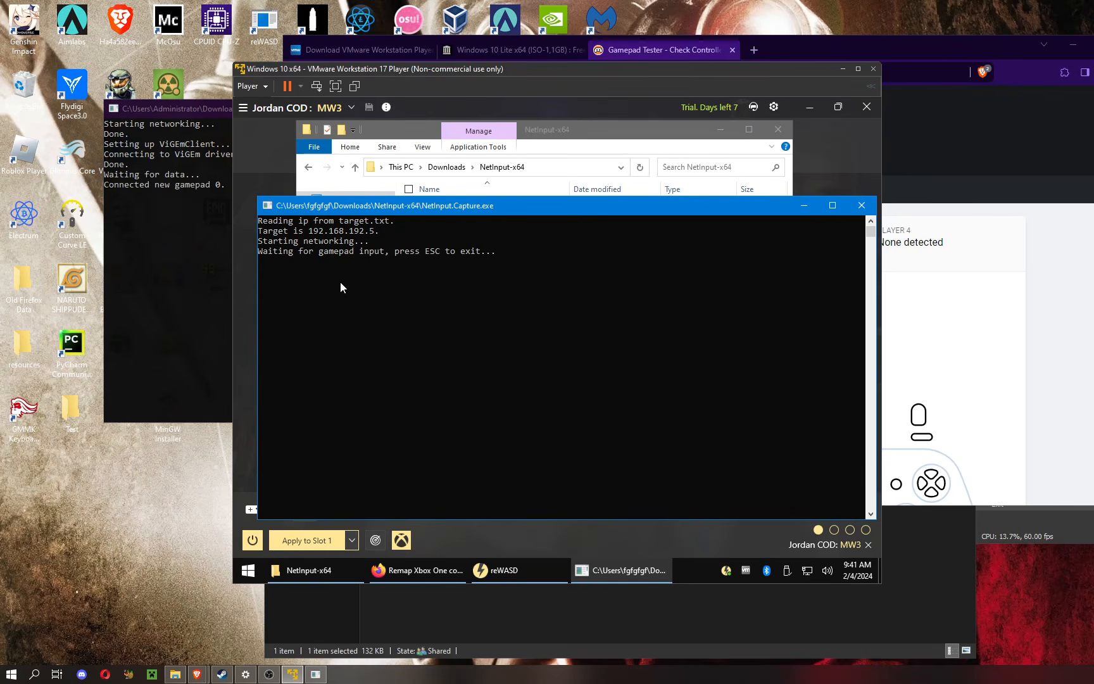
# Step: Bring reWASD forward in the virtual machine to view the mouse mappings, then minimize VMware Player and switch to OBS
pyautogui.click(458, 537)
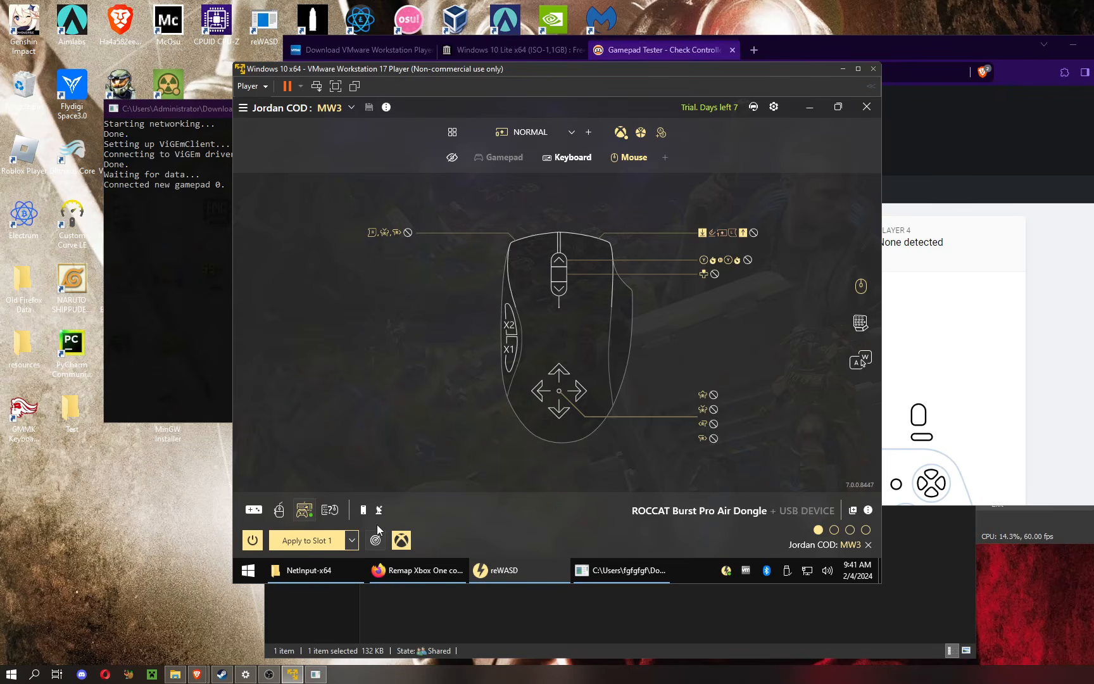
pyautogui.click(292, 674)
pyautogui.click(269, 674)
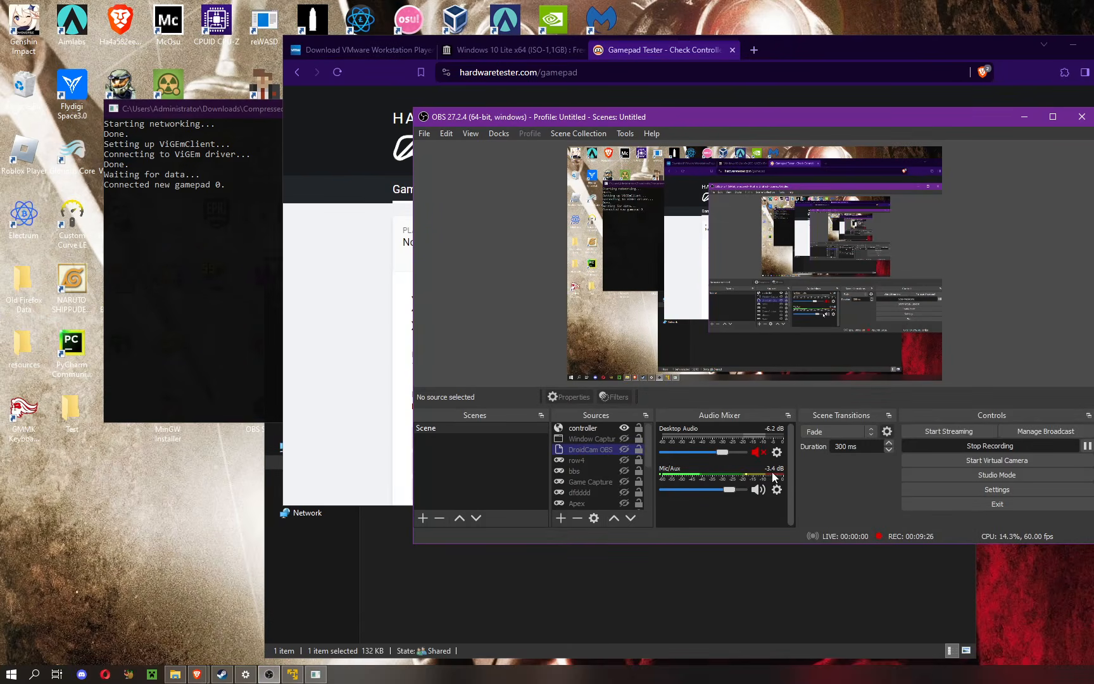